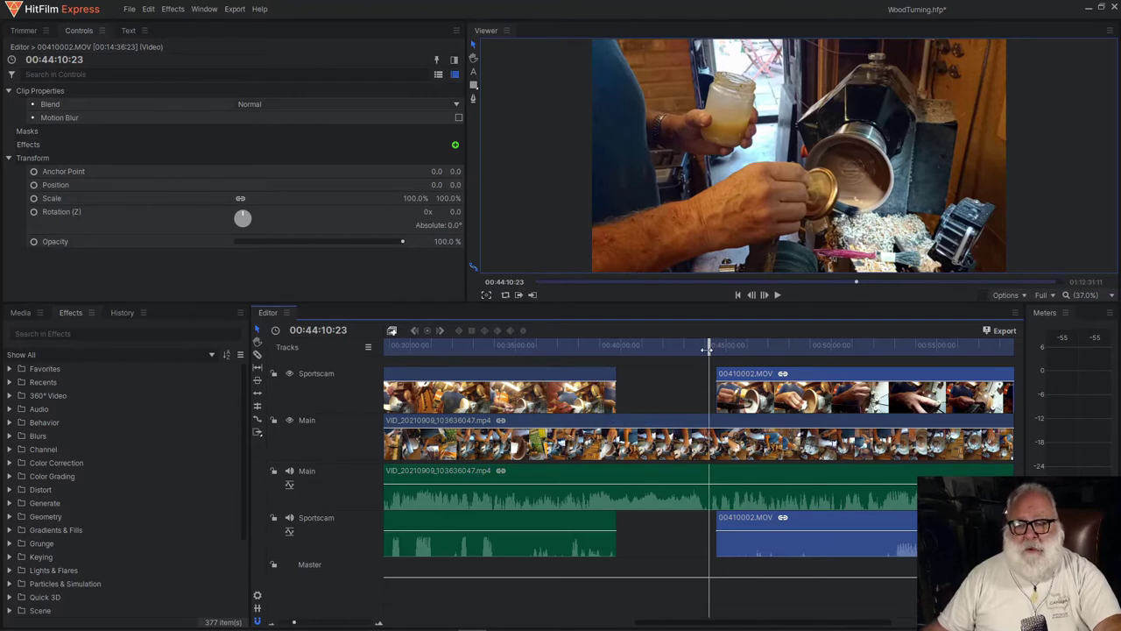
- Scrub the main camera footage to about 00:44:04:03, where the jar is held up at the lathe
{"action": "left_click_drag", "start_coordinate": [706, 349], "coordinate": [706, 351]}
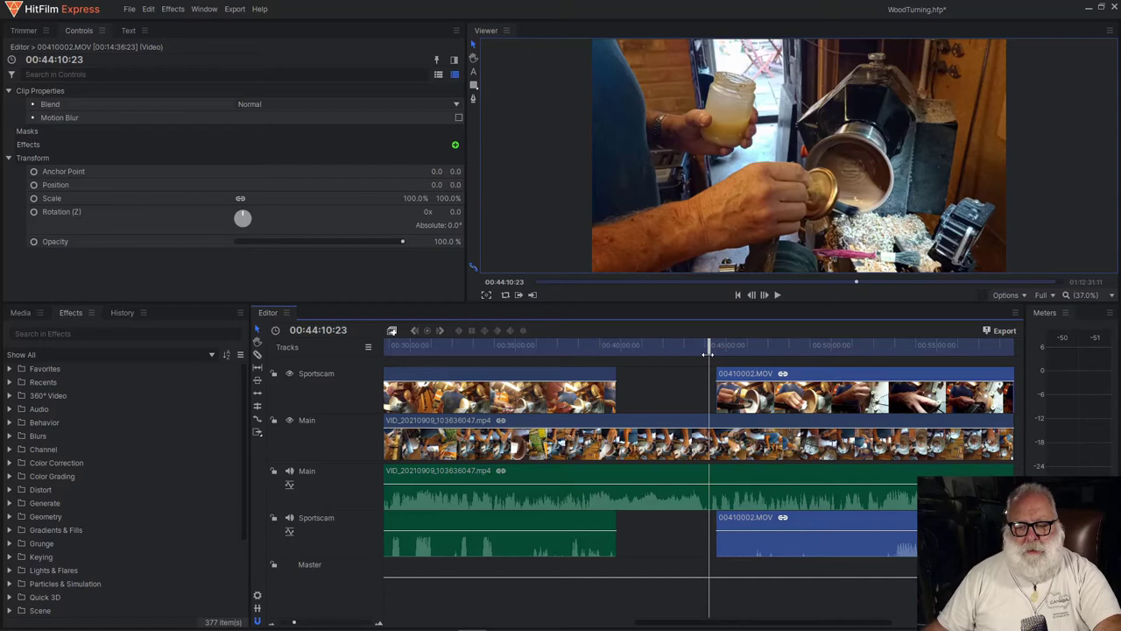
{"action": "mouse_move", "coordinate": [707, 352]}
{"action": "left_mouse_down"}
{"action": "mouse_move", "coordinate": [731, 348]}
{"action": "mouse_move", "coordinate": [705, 353]}
{"action": "left_mouse_up"}
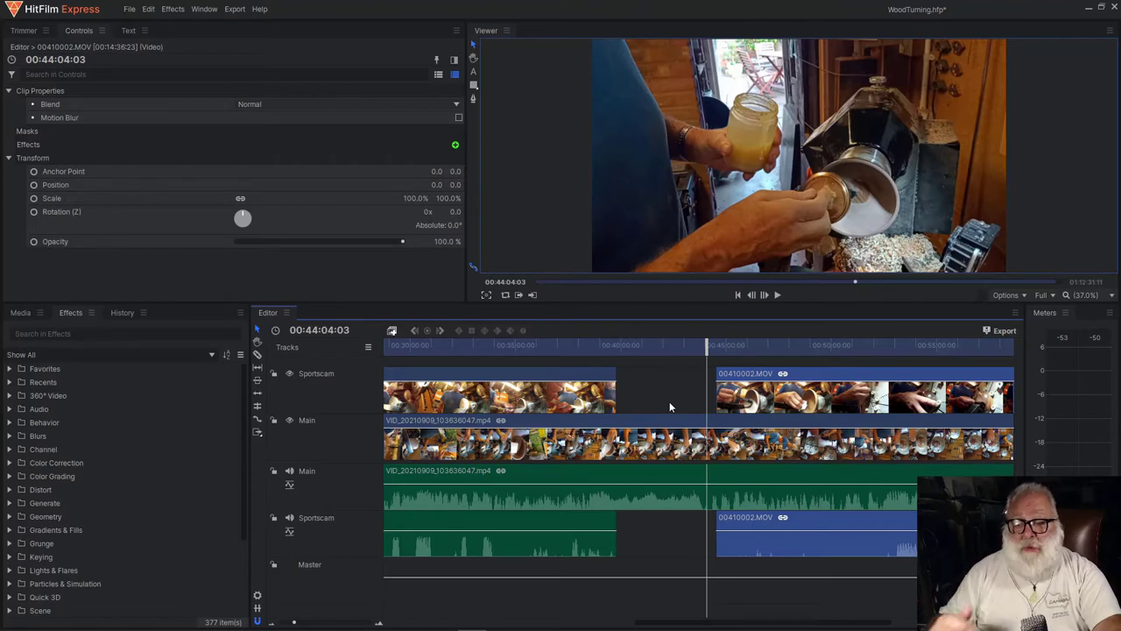
{"action": "left_click_drag", "start_coordinate": [707, 346], "coordinate": [590, 355]}
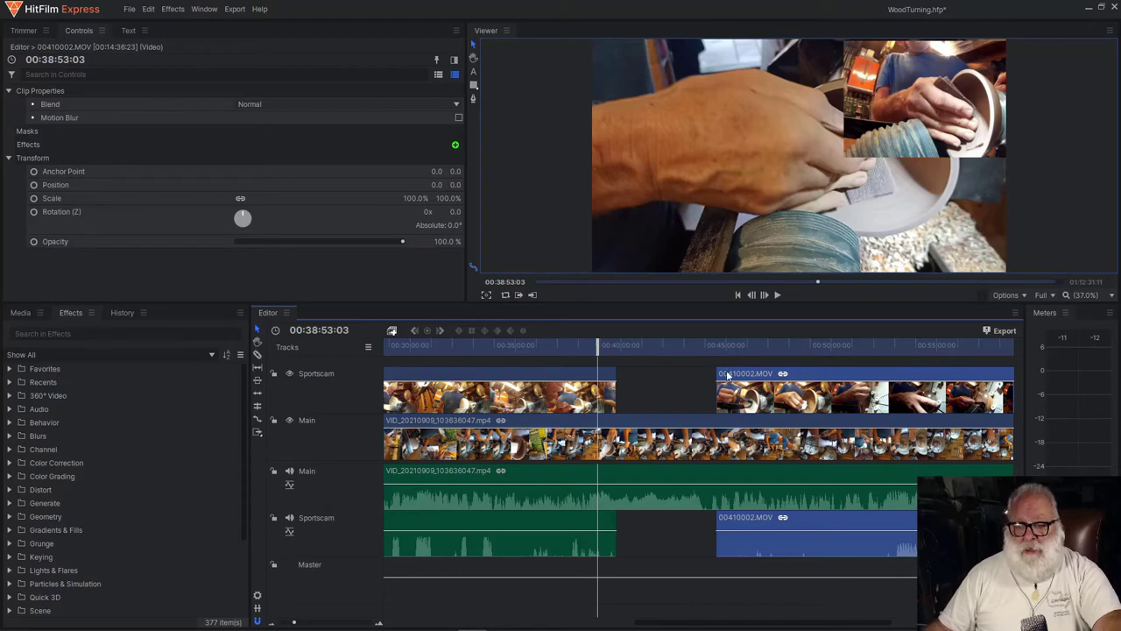
{"action": "left_click_drag", "start_coordinate": [602, 346], "coordinate": [709, 346]}
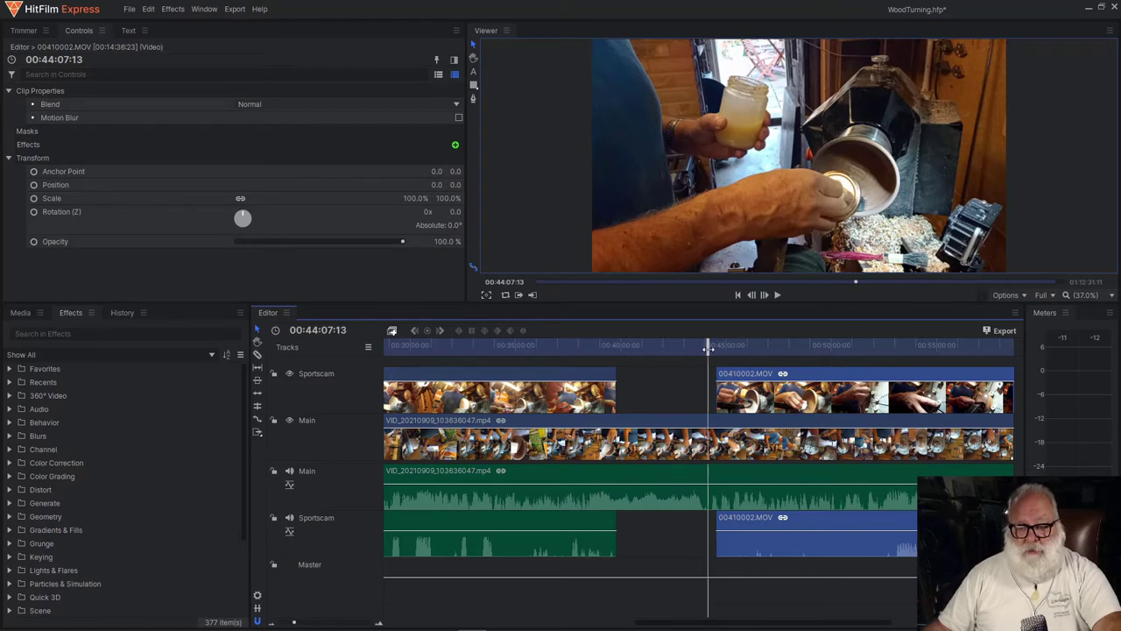
{"action": "left_click_drag", "start_coordinate": [709, 347], "coordinate": [708, 349]}
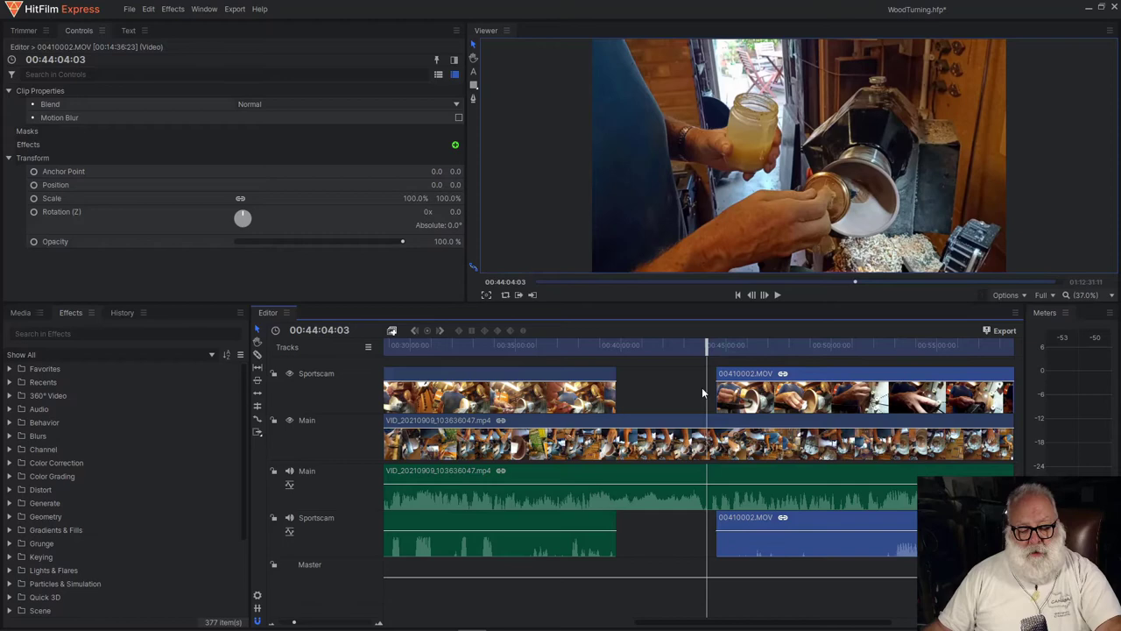
- Zoom into the timeline and step the playhead to the exact sync frame, 00:44:03:20
{"action": "scroll", "coordinate": [704, 385], "scroll_direction": "up", "scroll_amount": 5}
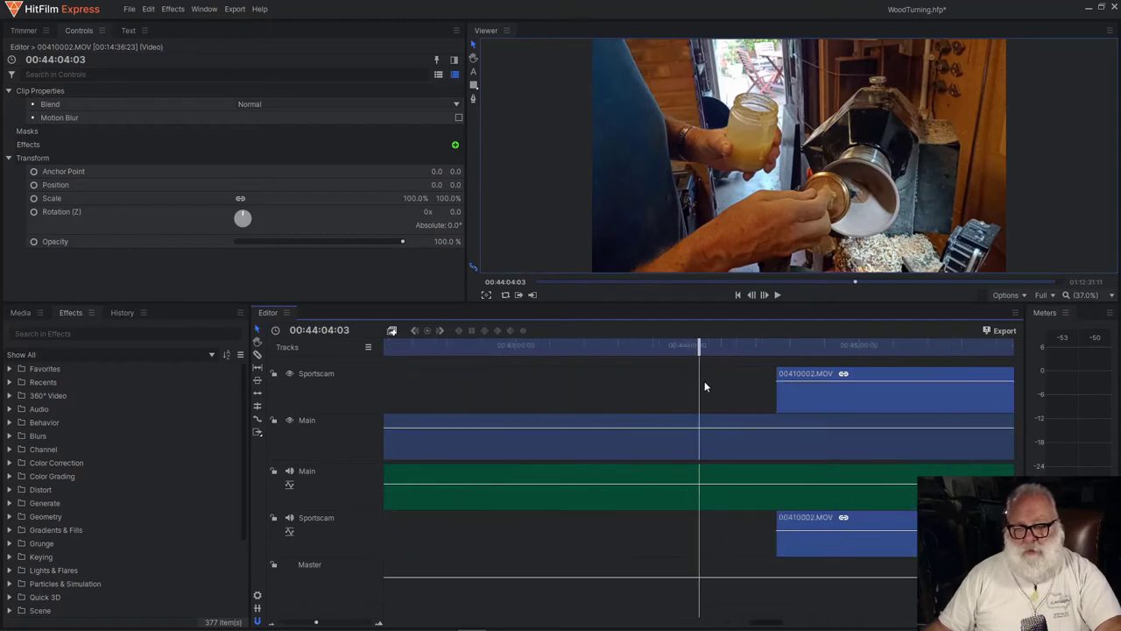
{"action": "scroll", "coordinate": [704, 385], "scroll_direction": "down", "scroll_amount": 1}
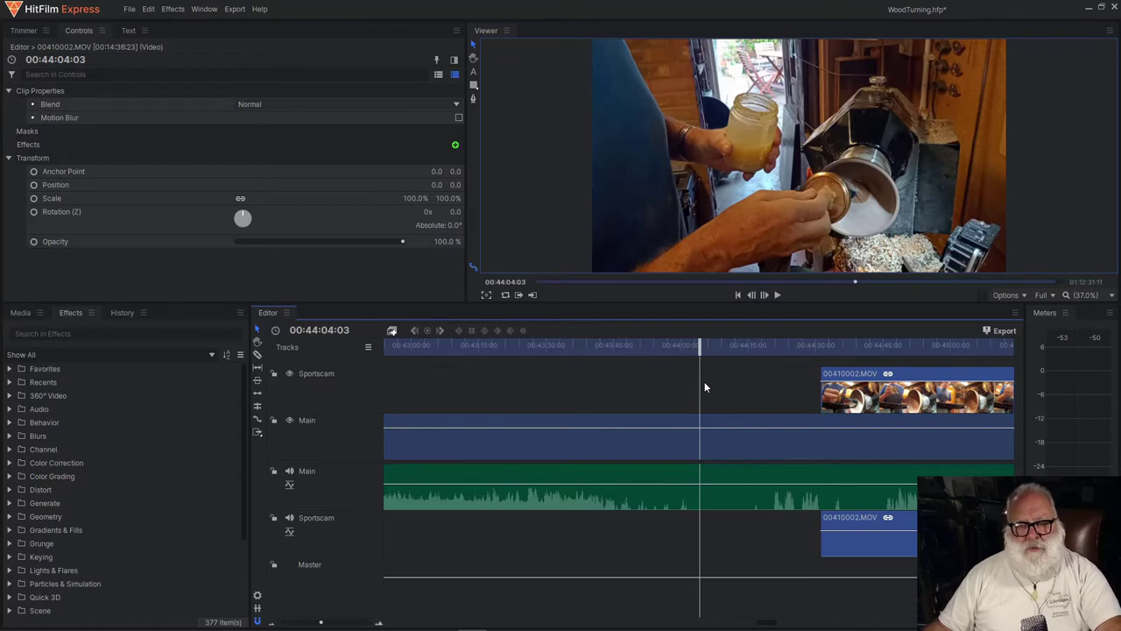
{"action": "scroll", "coordinate": [701, 390], "scroll_direction": "up", "scroll_amount": 2}
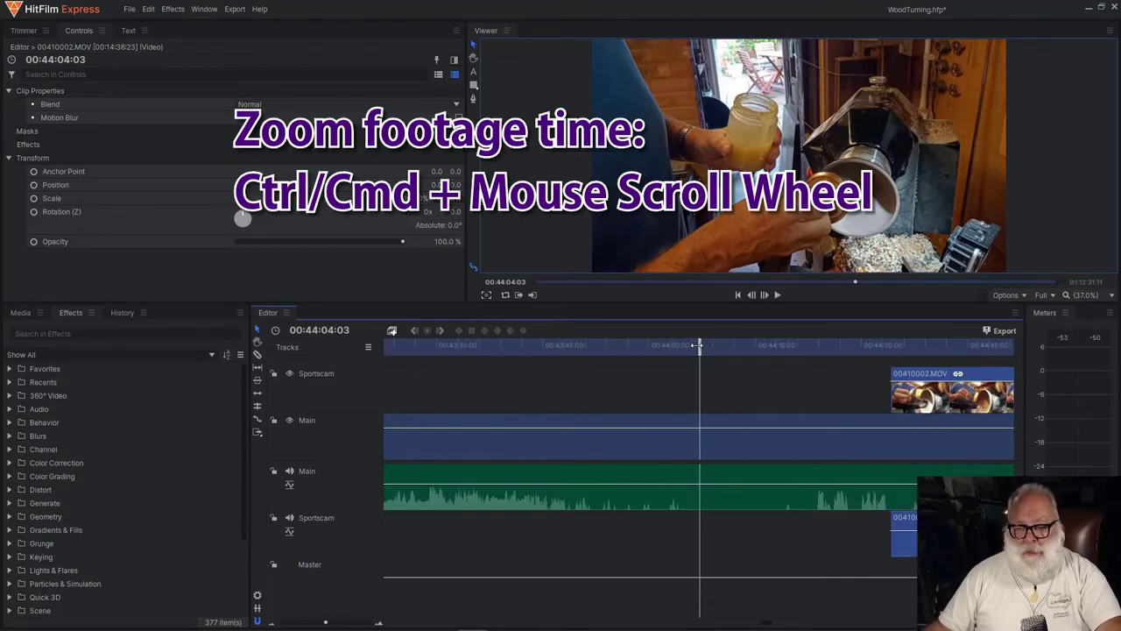
{"action": "left_click_drag", "start_coordinate": [699, 345], "coordinate": [701, 348]}
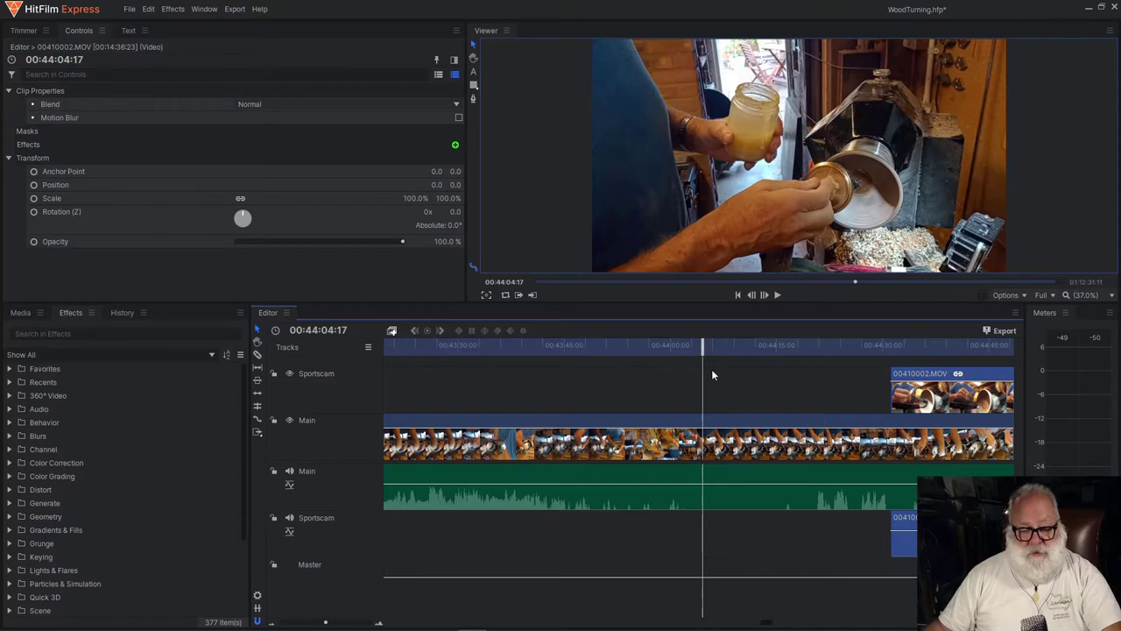
{"action": "scroll", "coordinate": [718, 376], "scroll_direction": "up", "scroll_amount": 3}
{"action": "scroll", "coordinate": [719, 381], "scroll_direction": "up", "scroll_amount": 2}
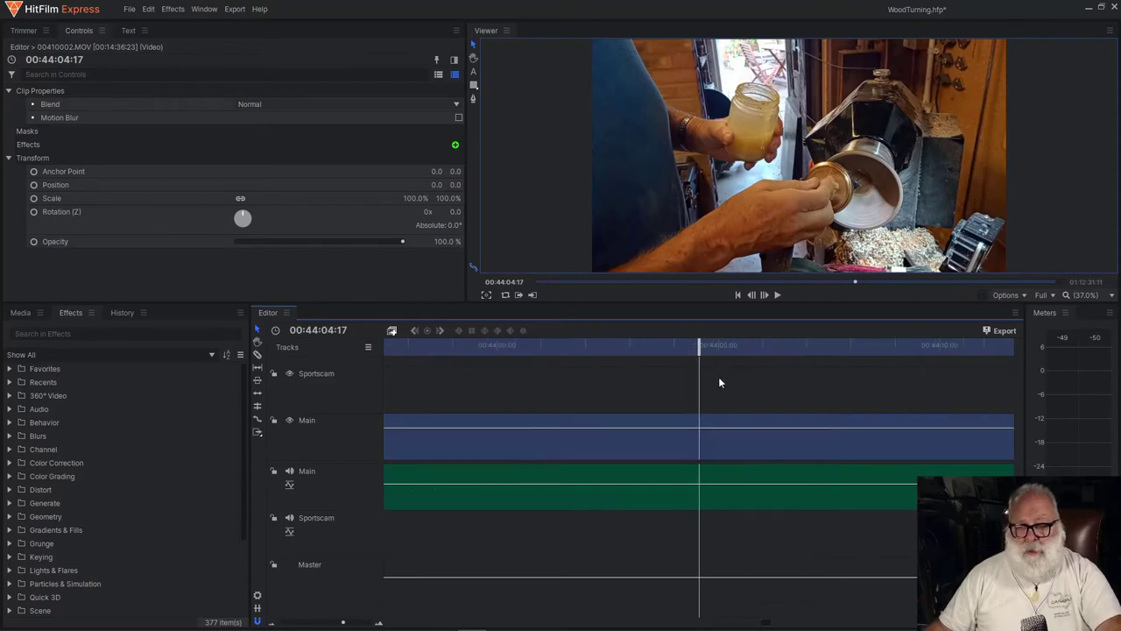
{"action": "left_click_drag", "start_coordinate": [698, 347], "coordinate": [656, 355]}
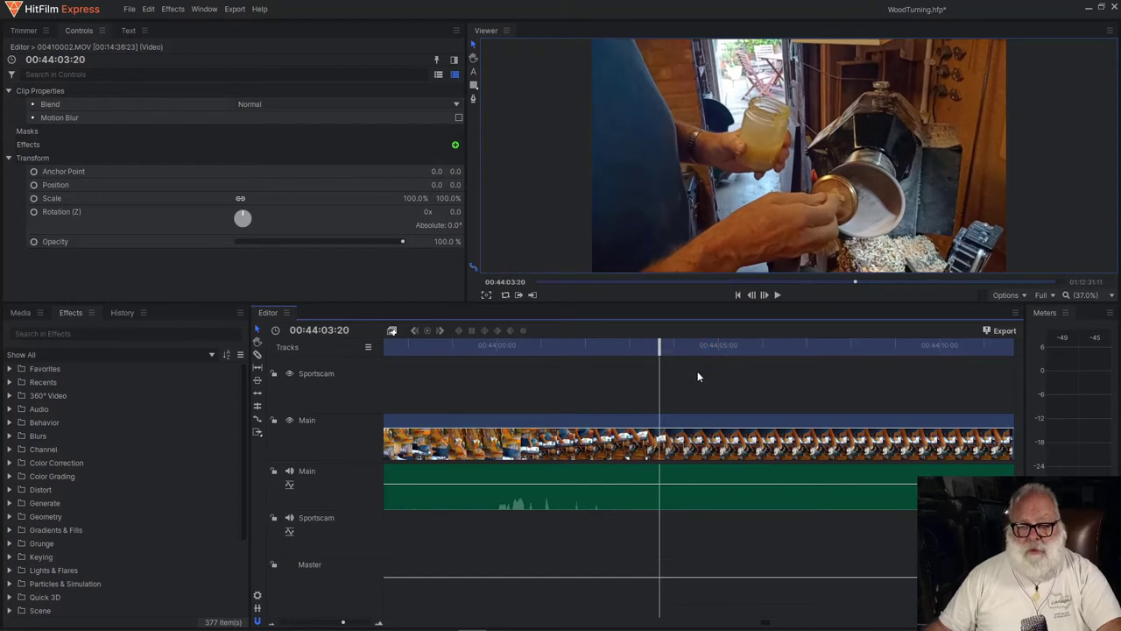
- Move the playhead to 00:44:30:06, where the 00410002.MOV Sportscam clip begins, and zoom in
{"action": "scroll", "coordinate": [755, 380], "scroll_direction": "down", "scroll_amount": 3}
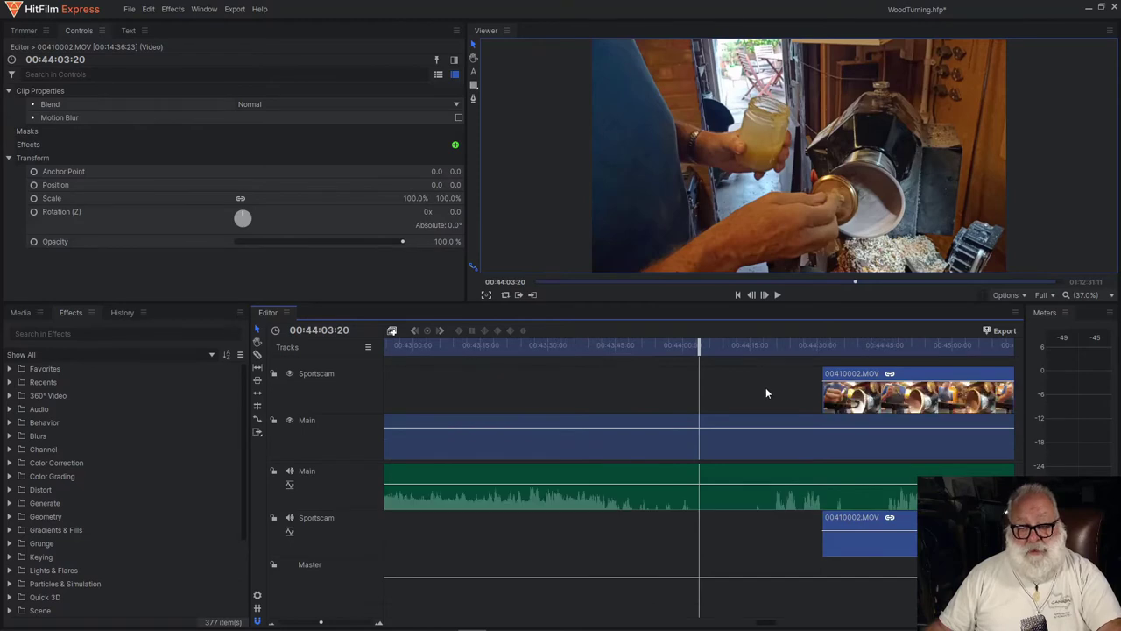
{"action": "scroll", "coordinate": [765, 387], "scroll_direction": "down", "scroll_amount": 2}
{"action": "left_click_drag", "start_coordinate": [700, 348], "coordinate": [696, 349]}
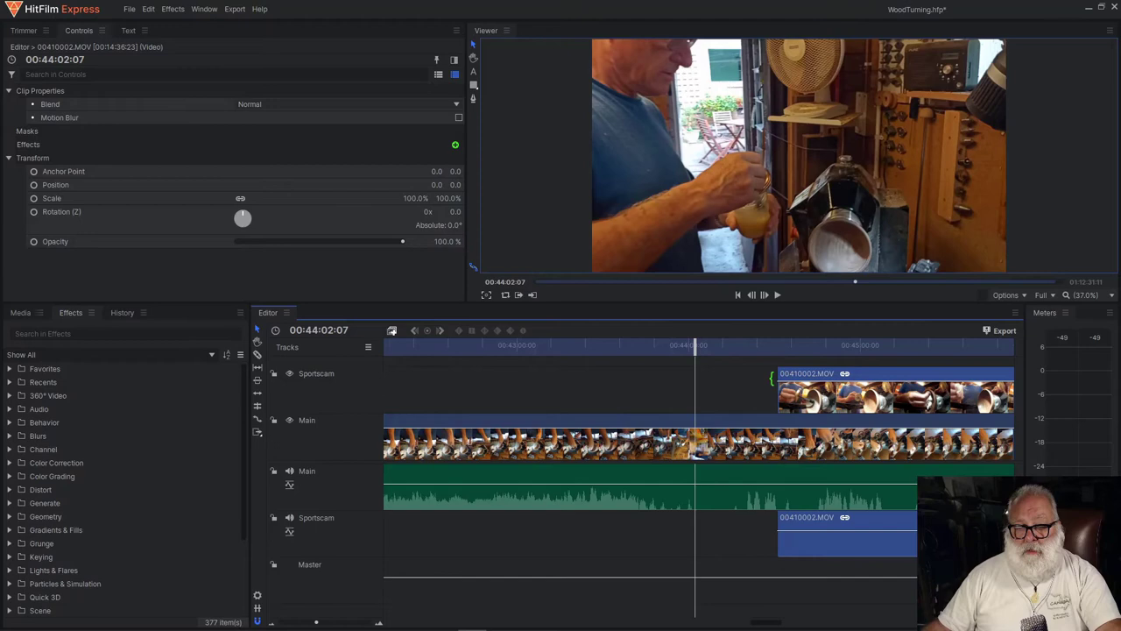
{"action": "left_click_drag", "start_coordinate": [694, 345], "coordinate": [775, 340]}
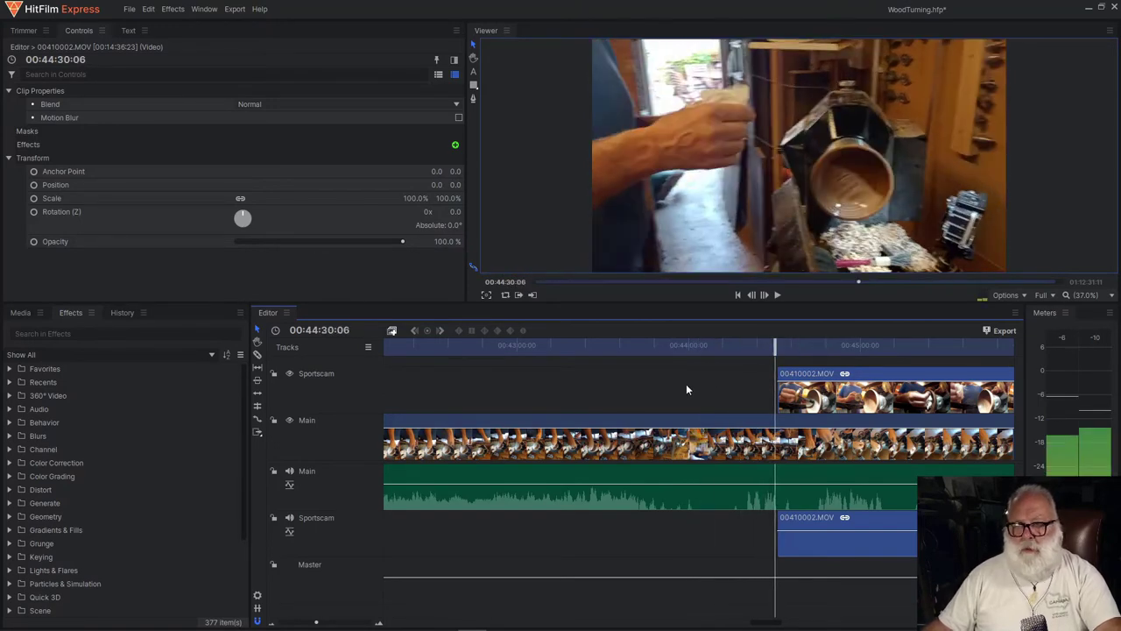
{"action": "scroll", "coordinate": [788, 390], "scroll_direction": "up", "scroll_amount": 3}
{"action": "scroll", "coordinate": [701, 396], "scroll_direction": "up", "scroll_amount": 3}
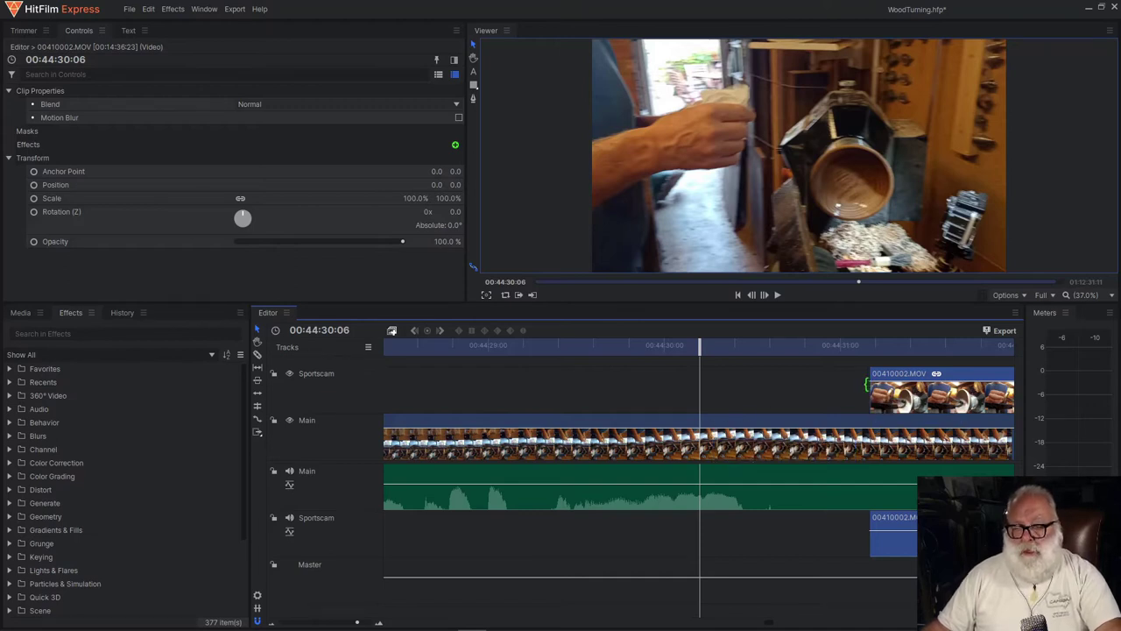
- Trim the 00410002.MOV clip's left edge so it starts a few frames later
{"action": "left_click_drag", "start_coordinate": [866, 384], "coordinate": [905, 384]}
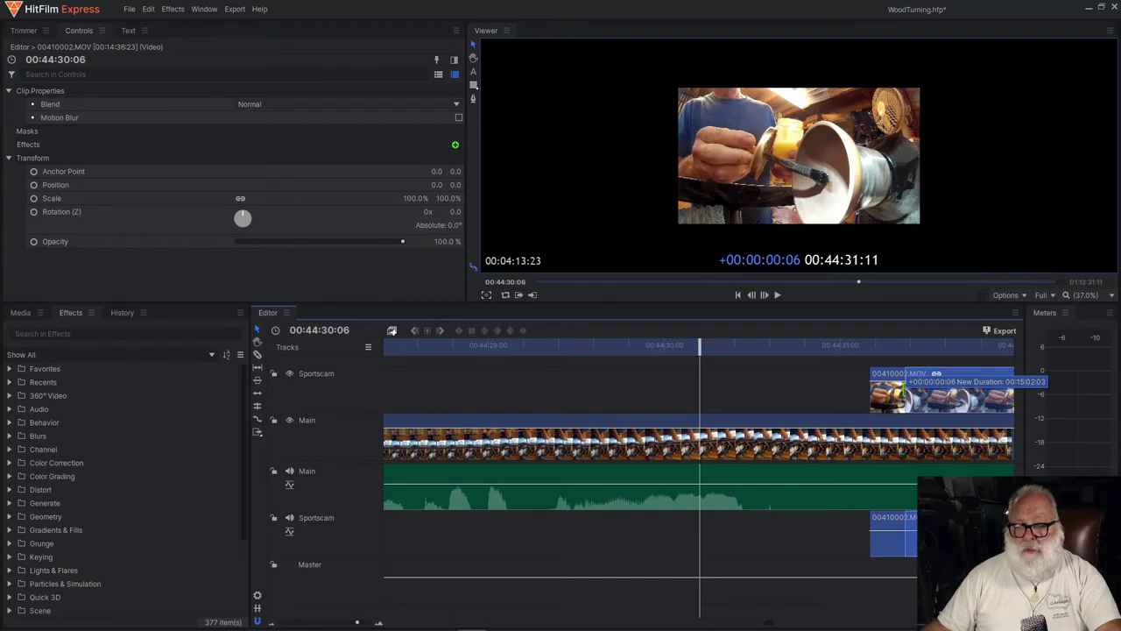
{"action": "mouse_move", "coordinate": [905, 385]}
{"action": "left_mouse_down"}
{"action": "mouse_move", "coordinate": [917, 385]}
{"action": "mouse_move", "coordinate": [899, 384]}
{"action": "left_mouse_up"}
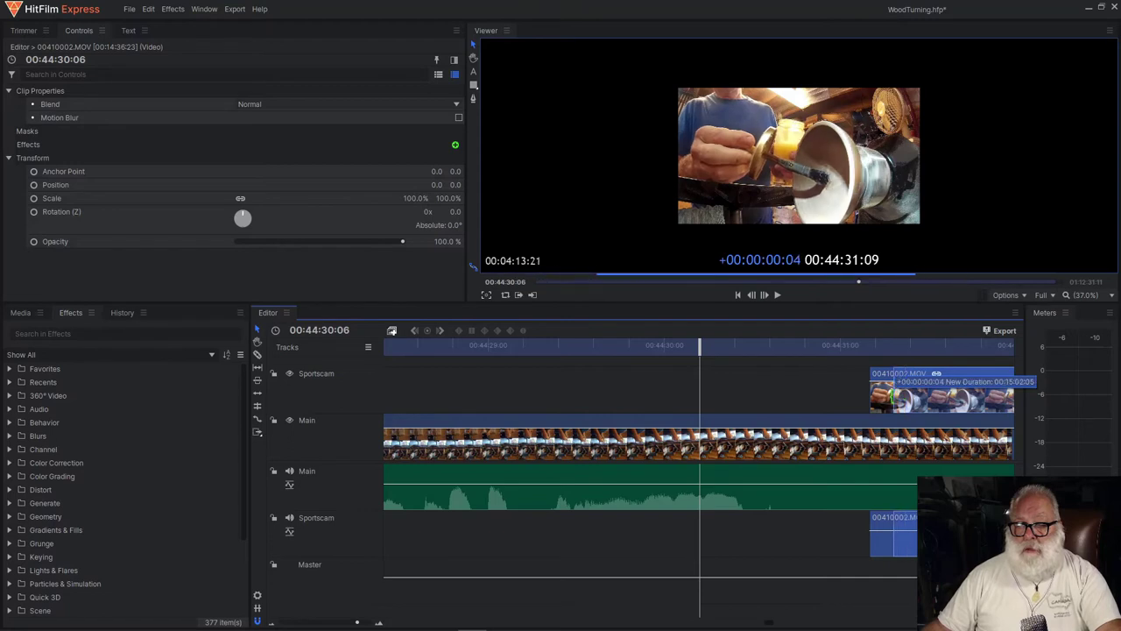
{"action": "mouse_move", "coordinate": [890, 396]}
{"action": "left_mouse_down"}
{"action": "mouse_move", "coordinate": [879, 400]}
{"action": "mouse_move", "coordinate": [893, 401]}
{"action": "left_mouse_up"}
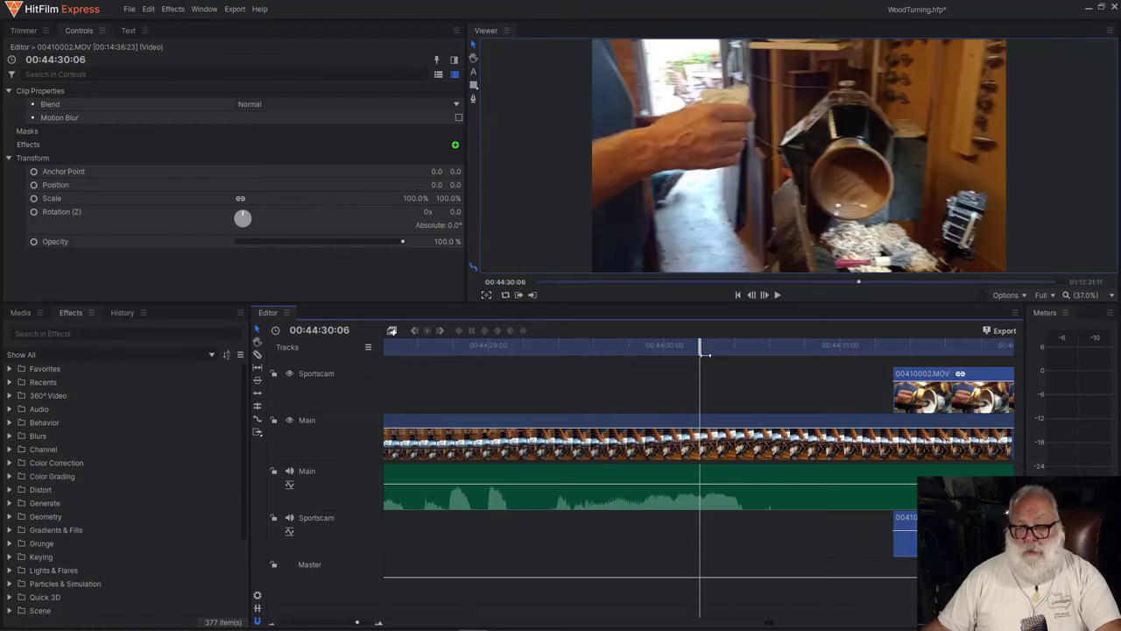
- Scrub back through the Main footage and settle the playhead on 00:44:03:21
{"action": "left_click_drag", "start_coordinate": [701, 350], "coordinate": [518, 353]}
{"action": "scroll", "coordinate": [537, 368], "scroll_direction": "down", "scroll_amount": 3}
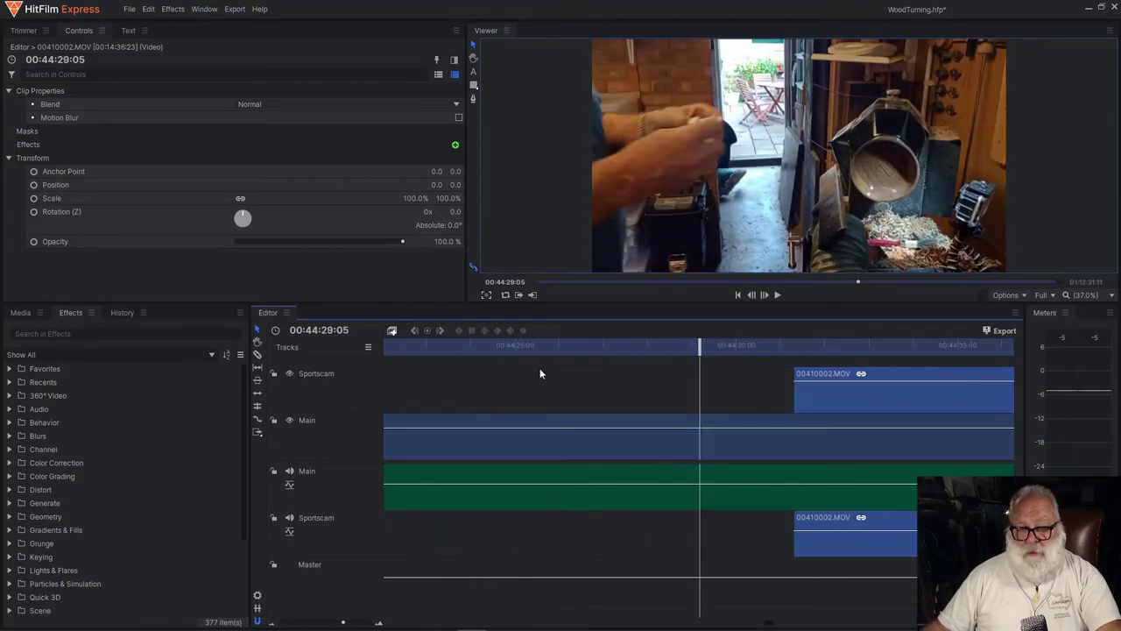
{"action": "left_click_drag", "start_coordinate": [696, 349], "coordinate": [473, 352]}
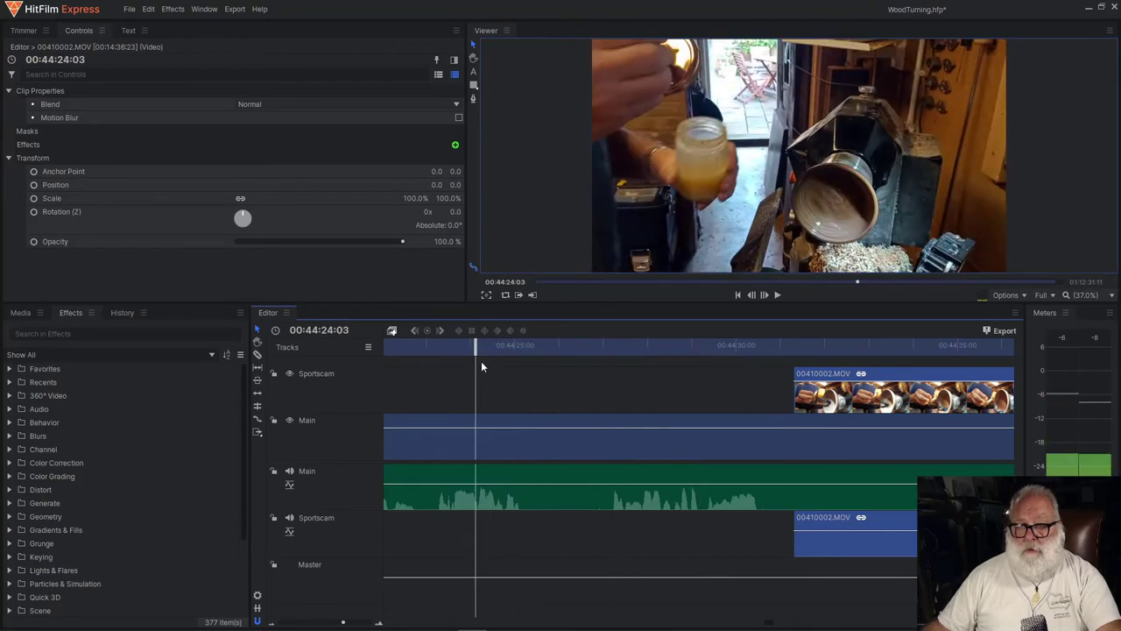
{"action": "scroll", "coordinate": [530, 371], "scroll_direction": "down", "scroll_amount": 3}
{"action": "left_click_drag", "start_coordinate": [699, 349], "coordinate": [552, 343]}
{"action": "scroll", "coordinate": [602, 365], "scroll_direction": "up", "scroll_amount": 5}
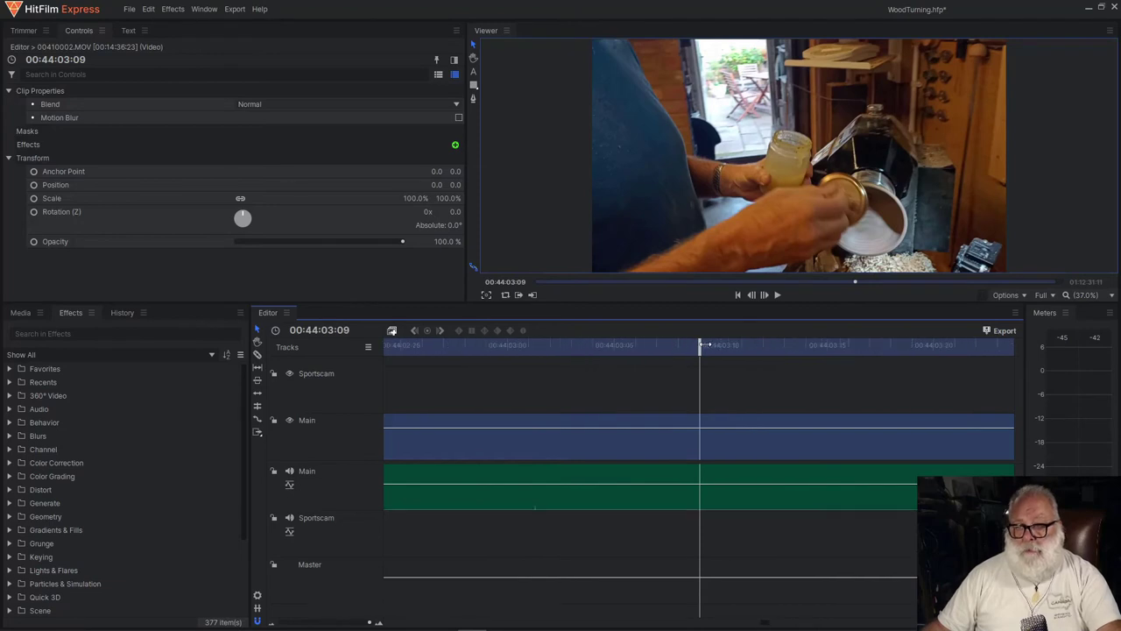
{"action": "left_click_drag", "start_coordinate": [705, 344], "coordinate": [833, 353]}
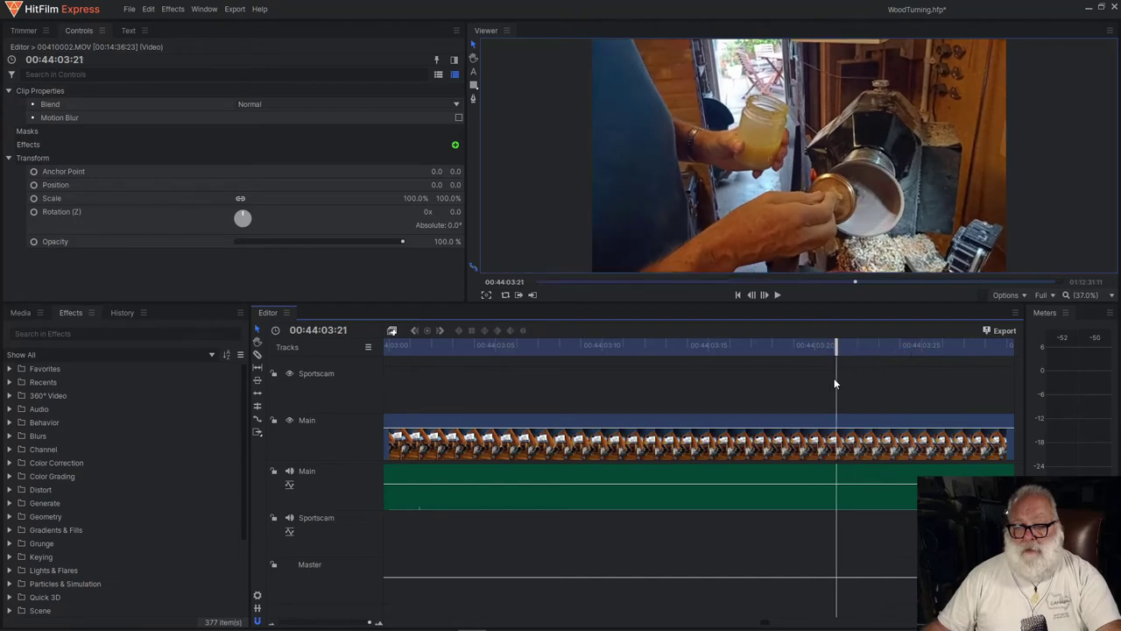
{"action": "scroll", "coordinate": [788, 389], "scroll_direction": "down", "scroll_amount": 3}
{"action": "scroll", "coordinate": [788, 390], "scroll_direction": "down", "scroll_amount": 5}
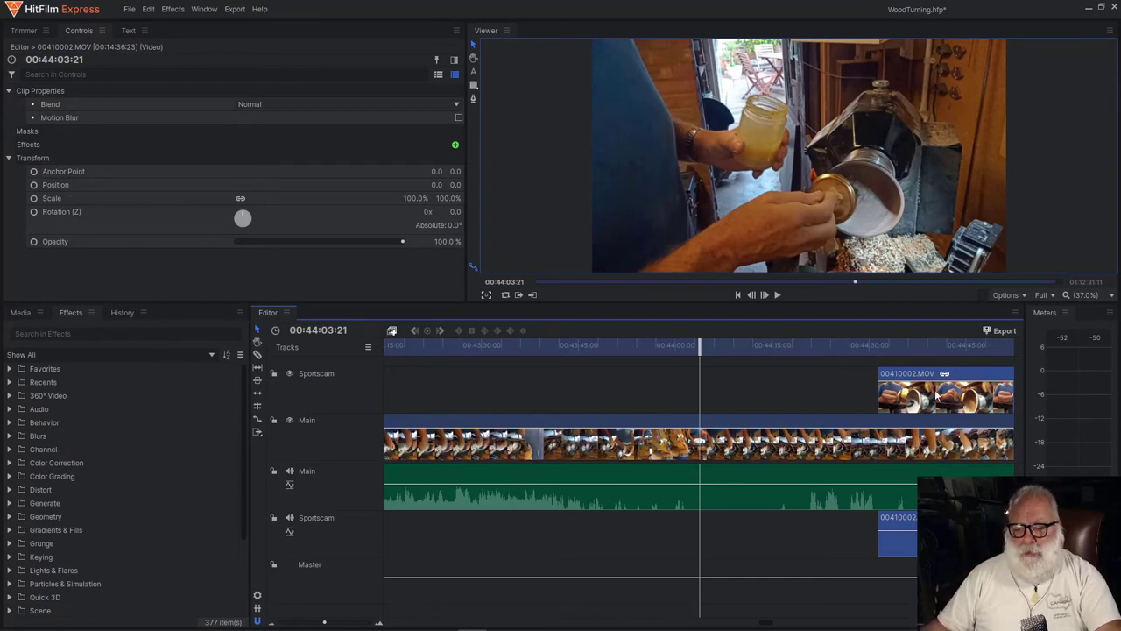
- Snap the 00410002.MOV clip's start to 00:44:03:21 and scrub forward to confirm both angles align
{"action": "left_click_drag", "start_coordinate": [935, 396], "coordinate": [763, 394]}
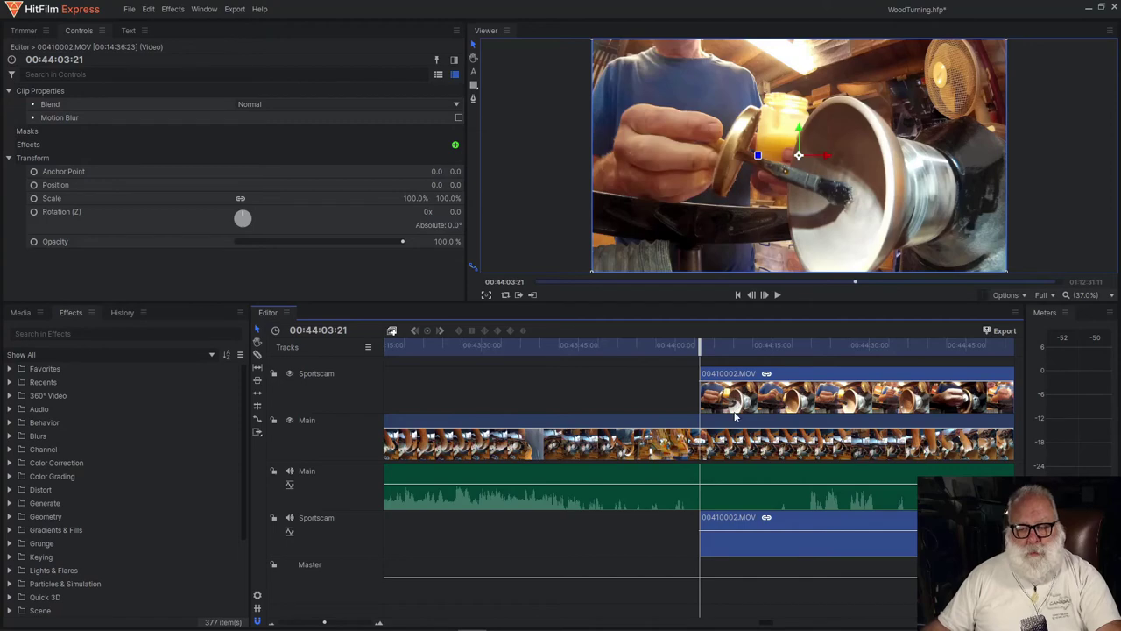
{"action": "left_click_drag", "start_coordinate": [700, 351], "coordinate": [709, 351]}
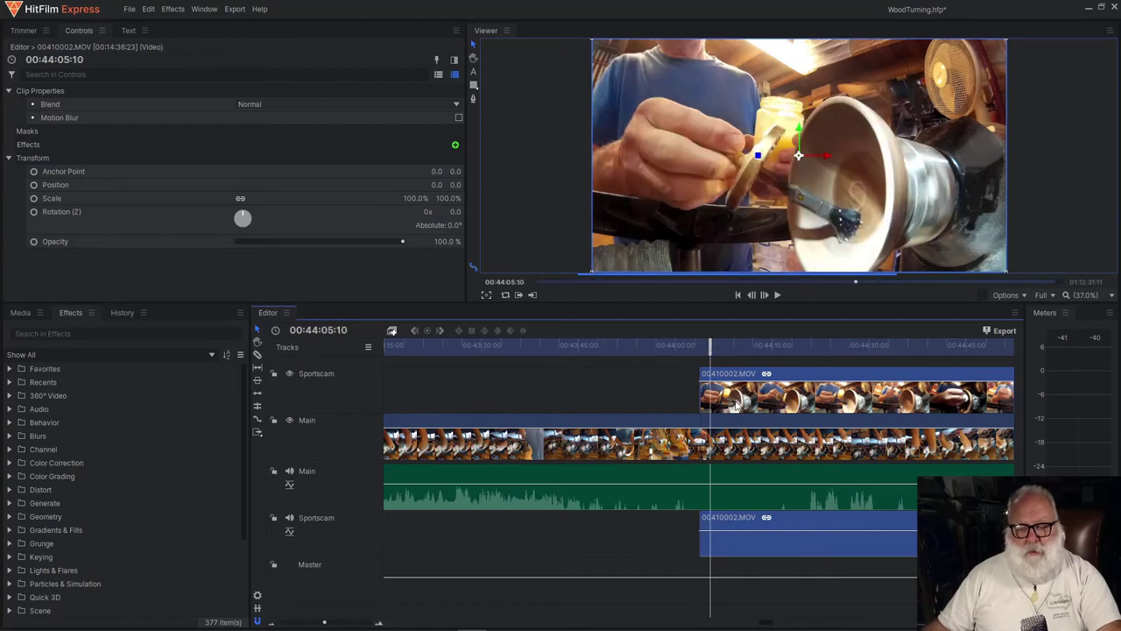
- Scale the Sportscam clip to 50% and place it top-right at position 500.3, 243.4
{"action": "left_click", "coordinate": [414, 197]}
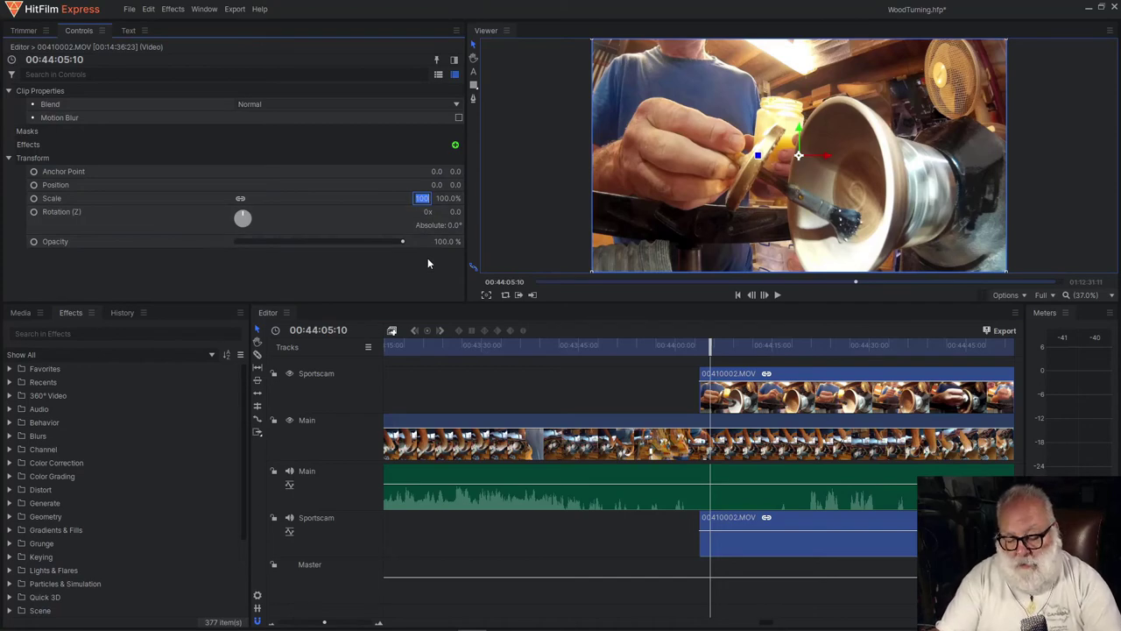
{"action": "type", "text": "50"}
{"action": "key", "text": "Return"}
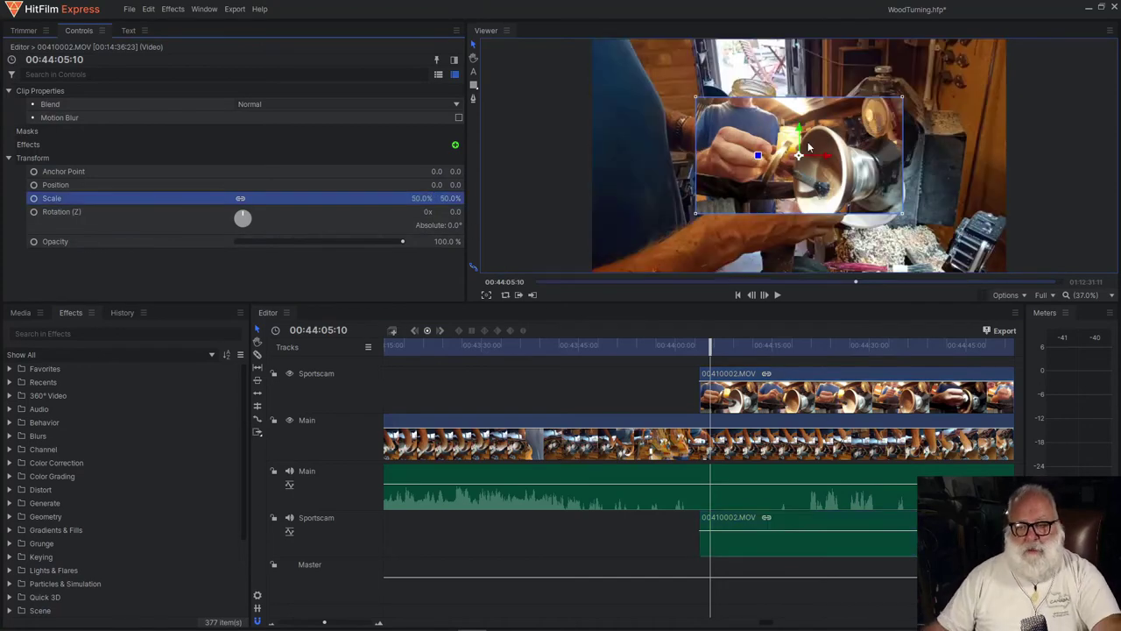
{"action": "left_click_drag", "start_coordinate": [809, 149], "coordinate": [931, 91]}
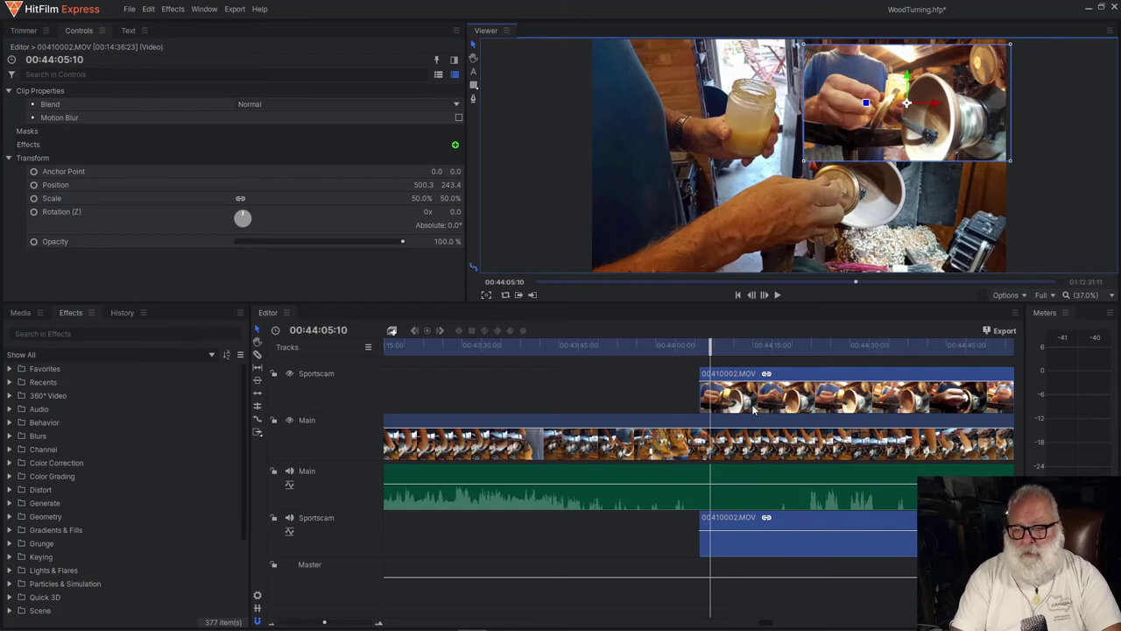
- Step frame by frame back and forward until both camera angles match at 00:44:03:27
{"action": "key", "text": "Left"}
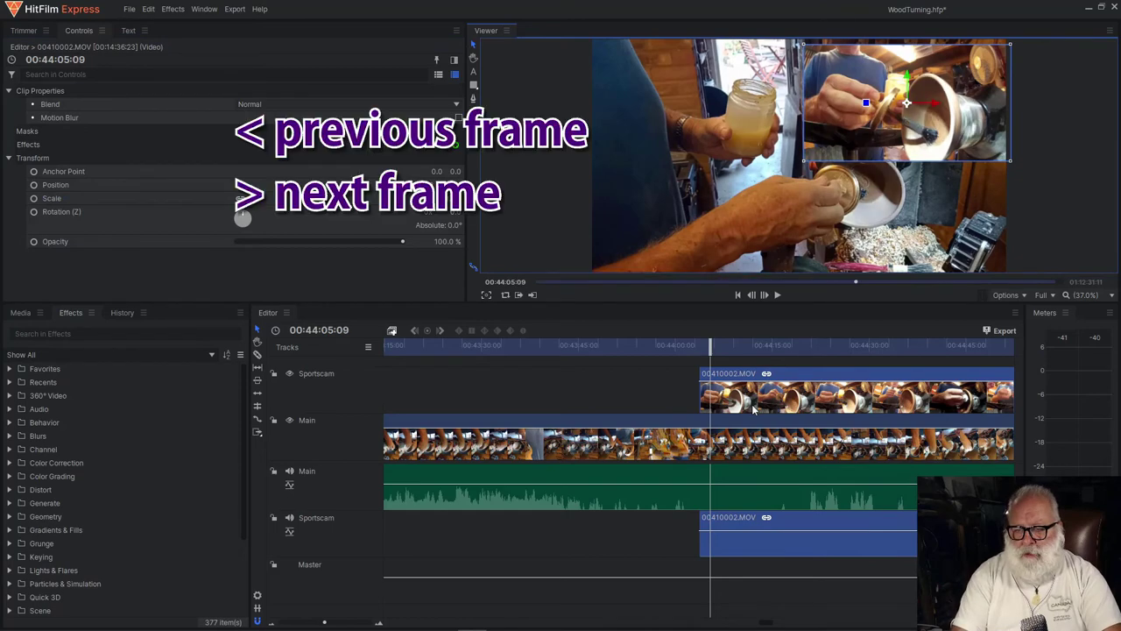
{"action": "key", "text": "Left"}
{"action": "key", "text": "Left"}
{"action": "key", "text": "Left"}
{"action": "key", "text": "Left"}
{"action": "key", "text": "Left"}
{"action": "key", "text": "Left"}
{"action": "key", "text": "Left"}
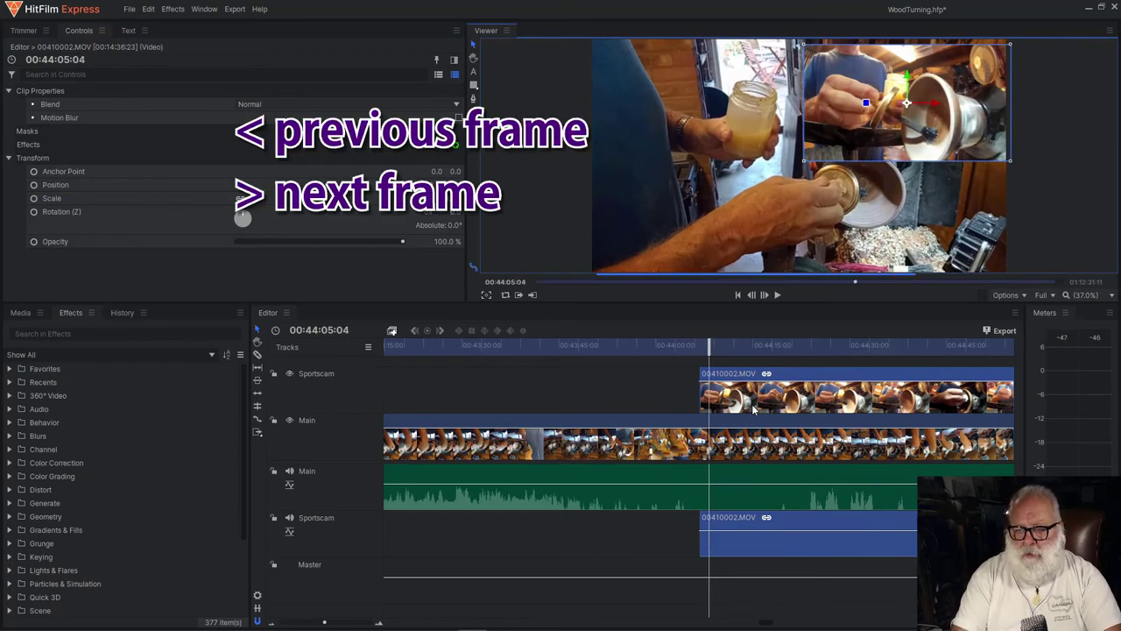
{"action": "key", "text": "Left"}
{"action": "key", "text": "Left"}
{"action": "key", "text": "Left"}
{"action": "key", "text": "Left"}
{"action": "key", "text": "Left"}
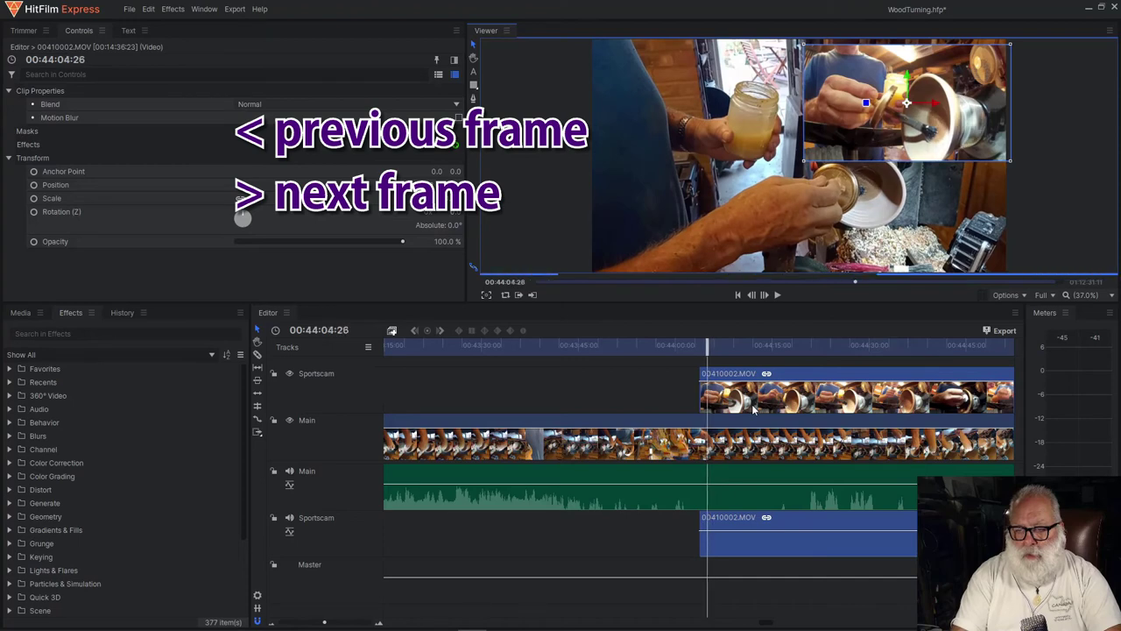
{"action": "key", "text": "Left"}
{"action": "key", "text": "Left"}
{"action": "key", "text": "Left"}
{"action": "key", "text": "Left"}
{"action": "key", "text": "Left"}
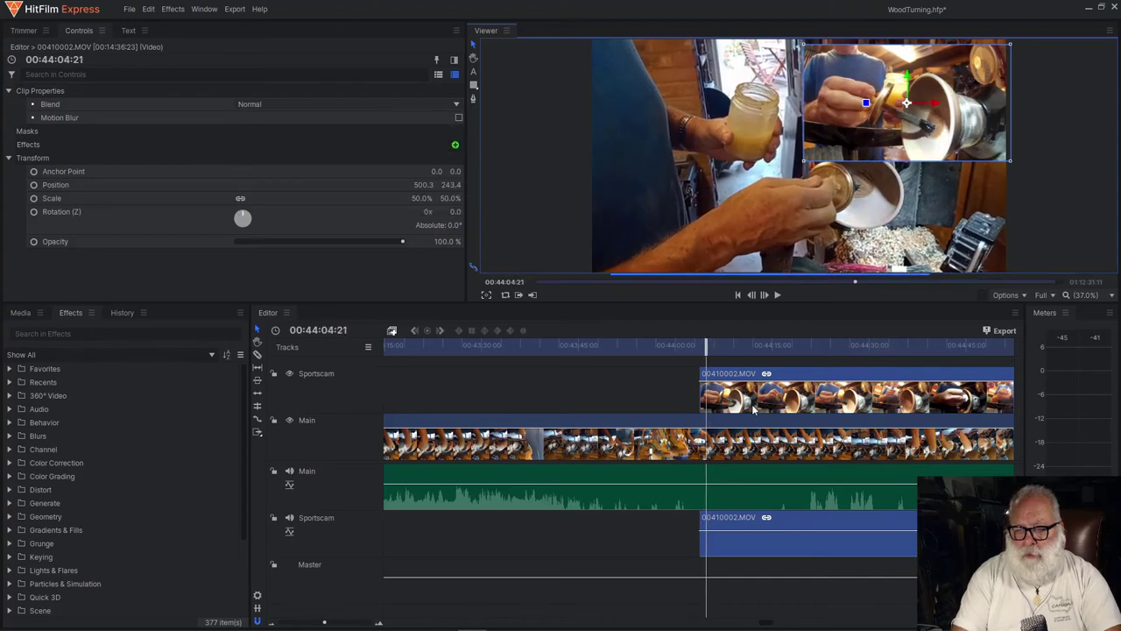
{"action": "key", "text": "Left"}
{"action": "key", "text": "Left"}
{"action": "key", "text": "Left"}
{"action": "key", "text": "Left"}
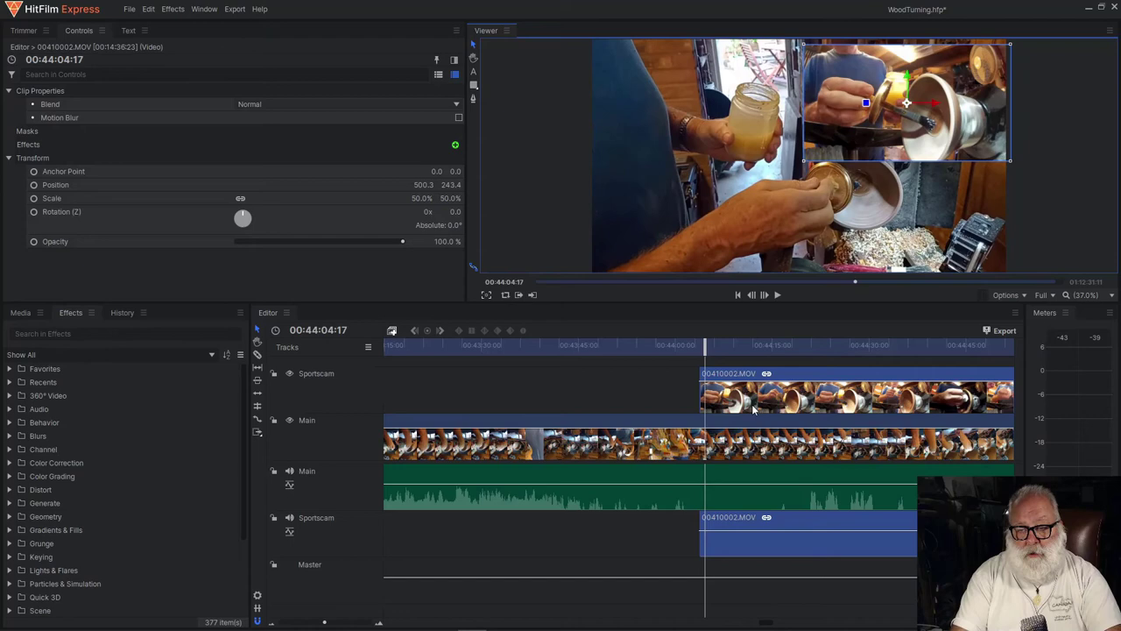
{"action": "key", "text": "Left"}
{"action": "key", "text": "Left"}
{"action": "key", "text": "Left"}
{"action": "key", "text": "Left"}
{"action": "key", "text": "Left"}
{"action": "key", "text": "Left"}
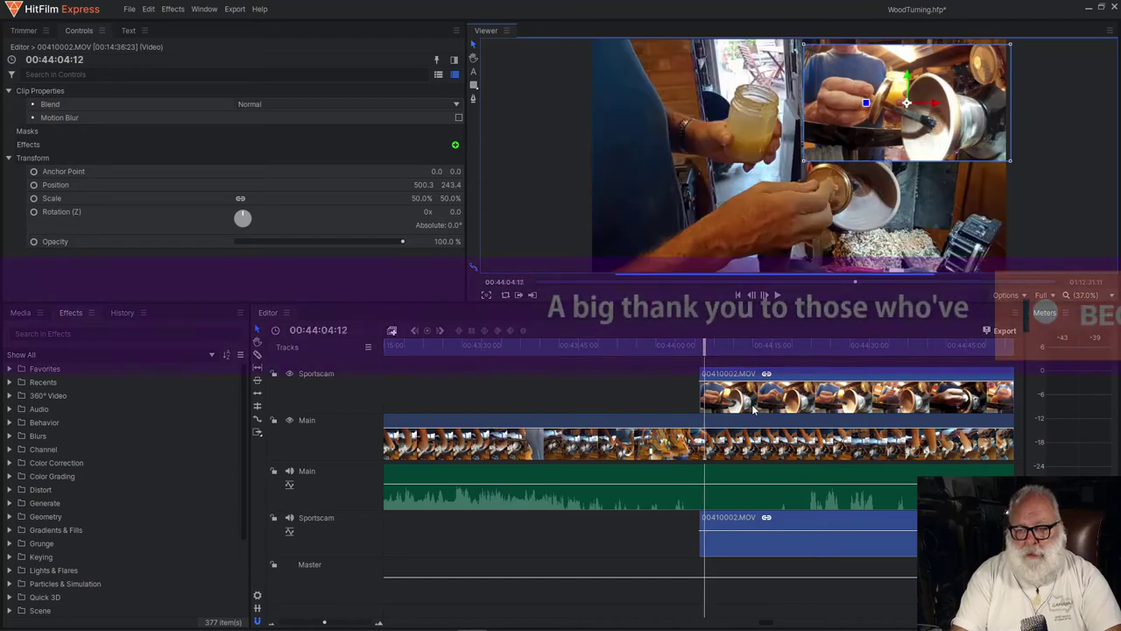
{"action": "key", "text": "Left"}
{"action": "key", "text": "Left"}
{"action": "key", "text": "Left"}
{"action": "key", "text": "Left"}
{"action": "key", "text": "Left"}
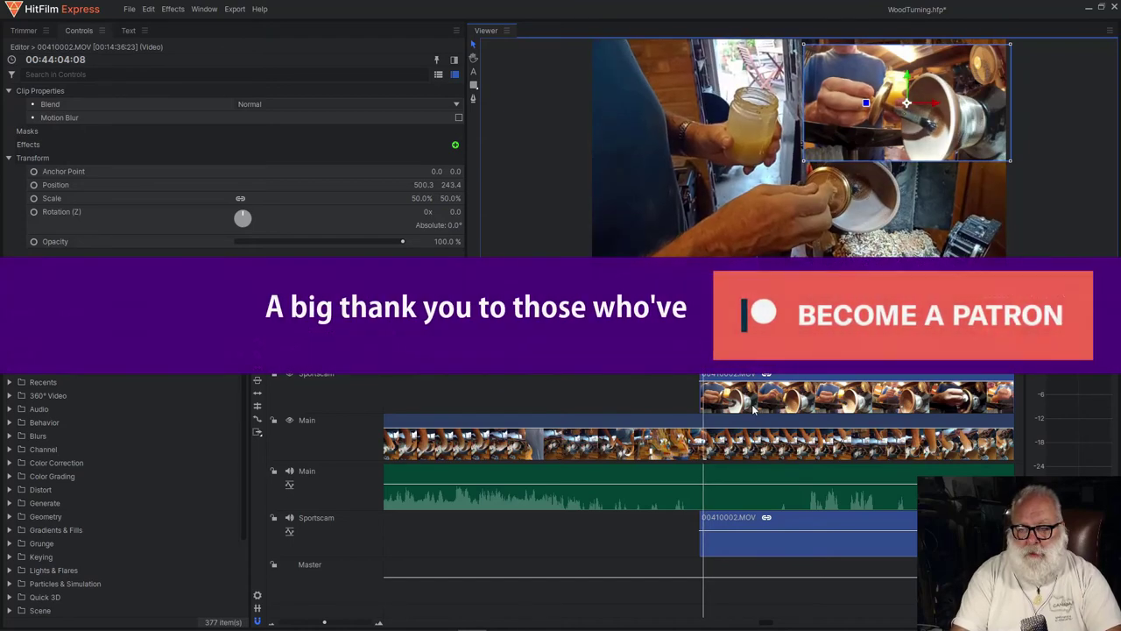
{"action": "key", "text": "Left"}
{"action": "key", "text": "Left"}
{"action": "key", "text": "Left"}
{"action": "key", "text": "Left"}
{"action": "key", "text": "Left"}
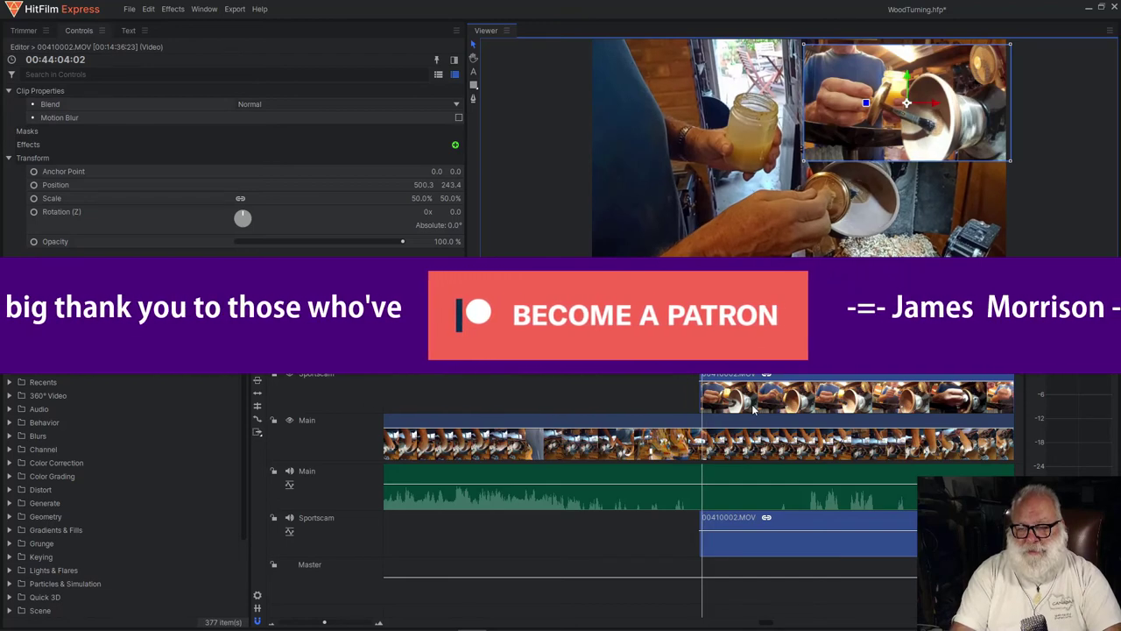
{"action": "key", "text": "Left"}
{"action": "key", "text": "Left"}
{"action": "key", "text": "Left"}
{"action": "key", "text": "Left"}
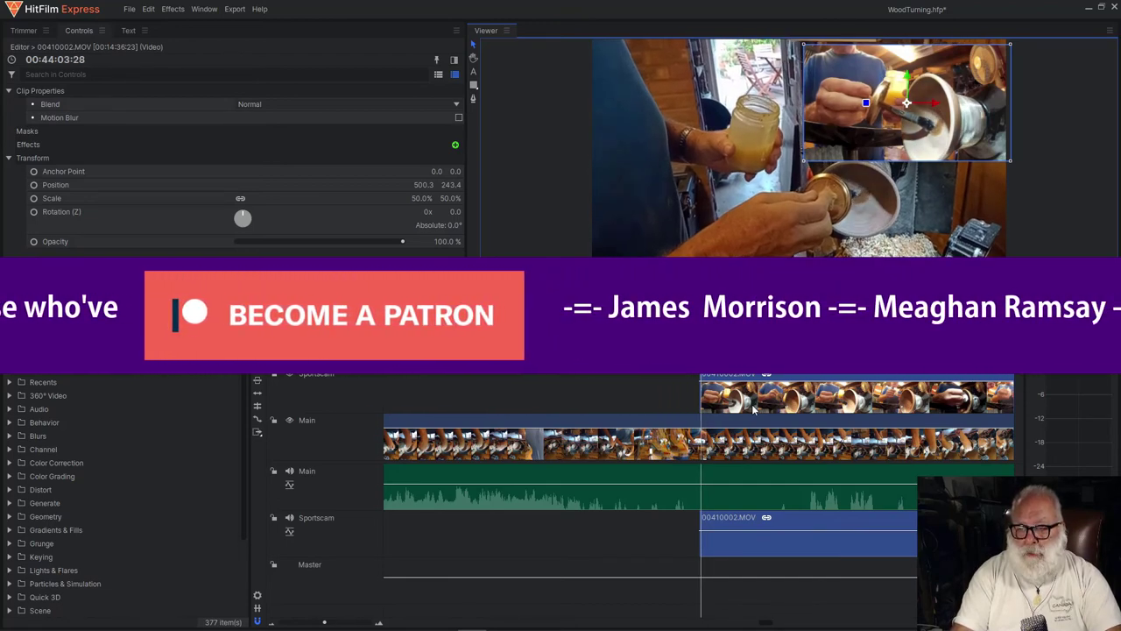
{"action": "key", "text": "Left"}
{"action": "key", "text": "Left"}
{"action": "key", "text": "Left"}
{"action": "key", "text": "Left"}
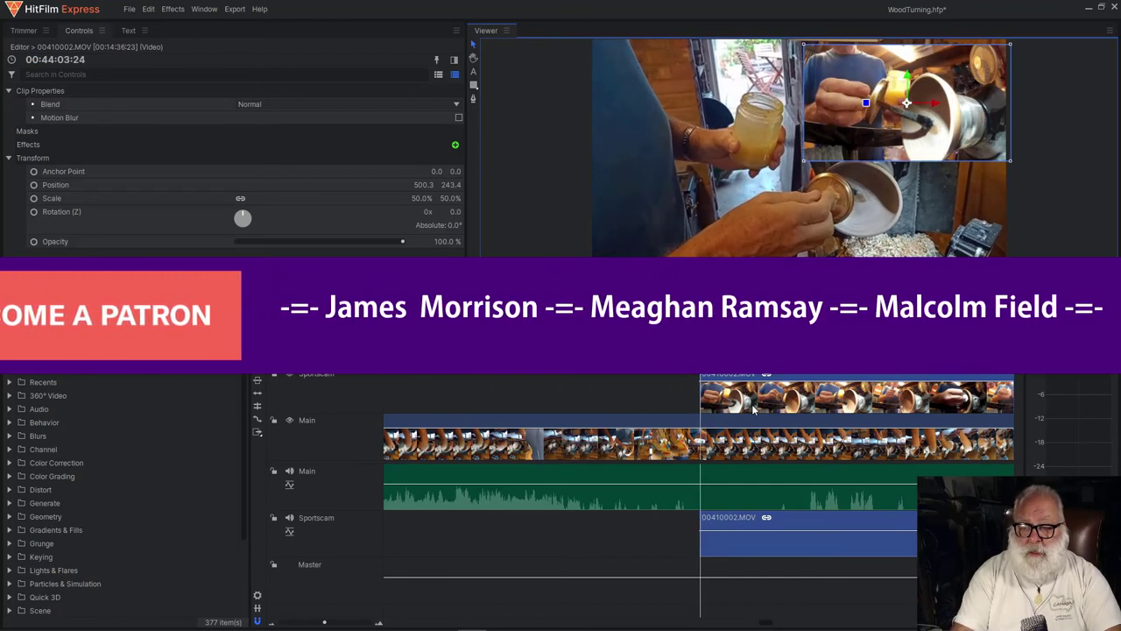
{"action": "key", "text": "Left"}
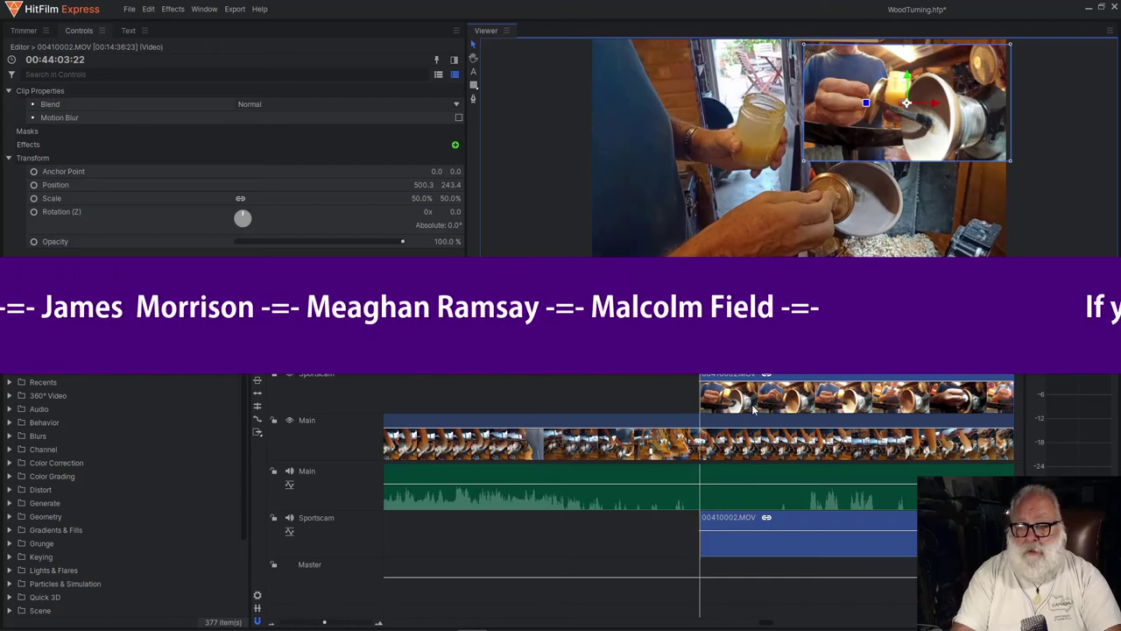
{"action": "key", "text": "Left"}
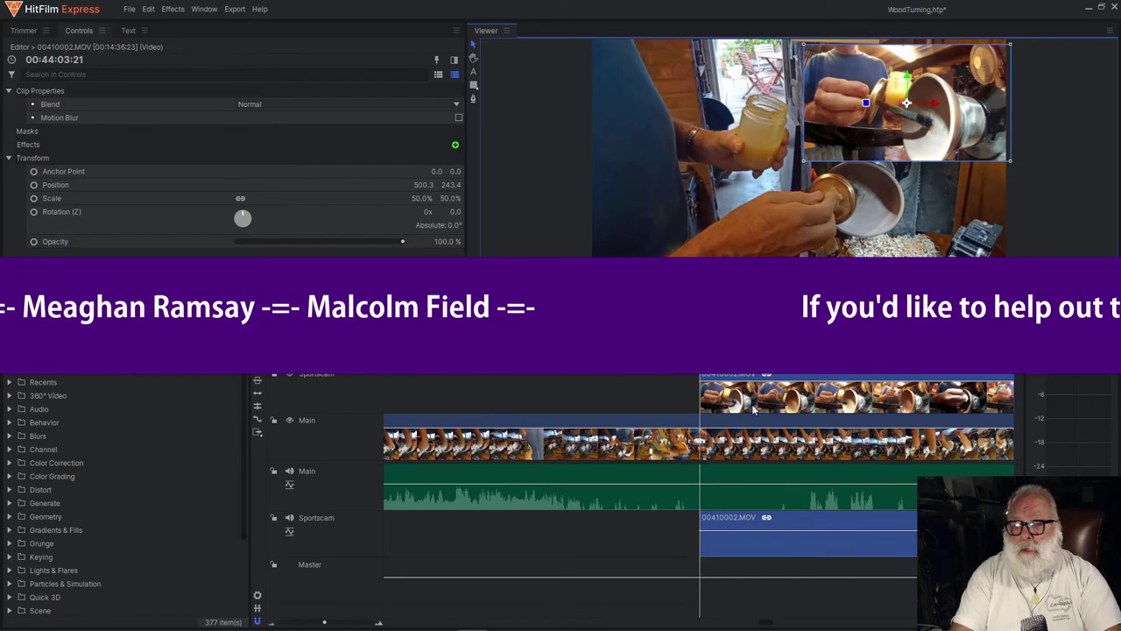
{"action": "key", "text": "Right"}
{"action": "key", "text": "Right"}
{"action": "key", "text": "Right"}
{"action": "key", "text": "Right"}
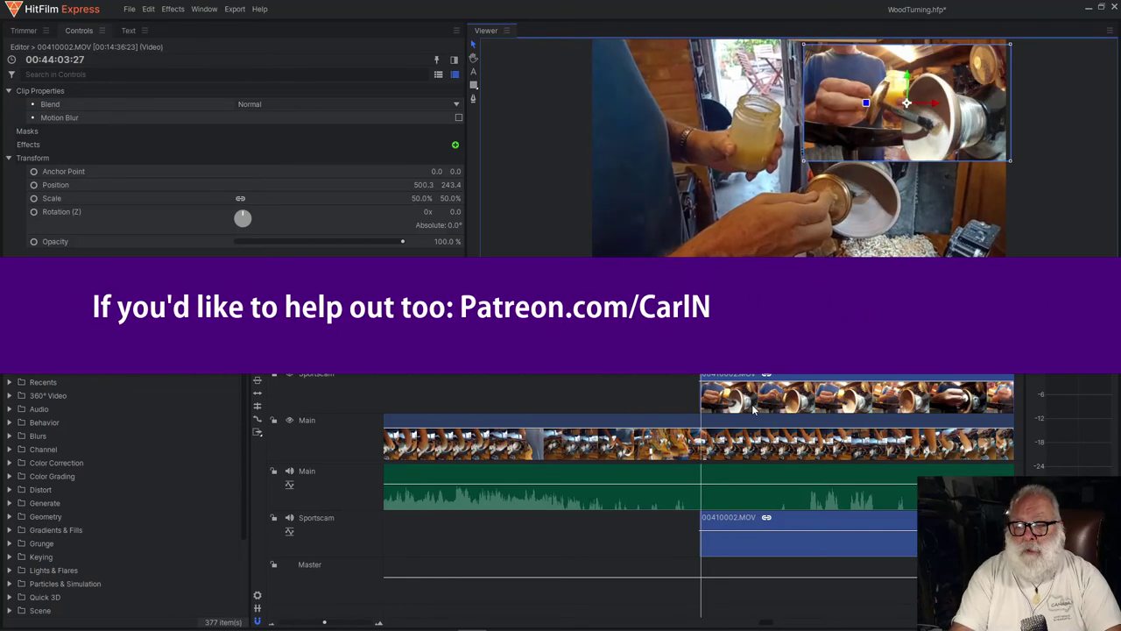
{"action": "key", "text": "Right"}
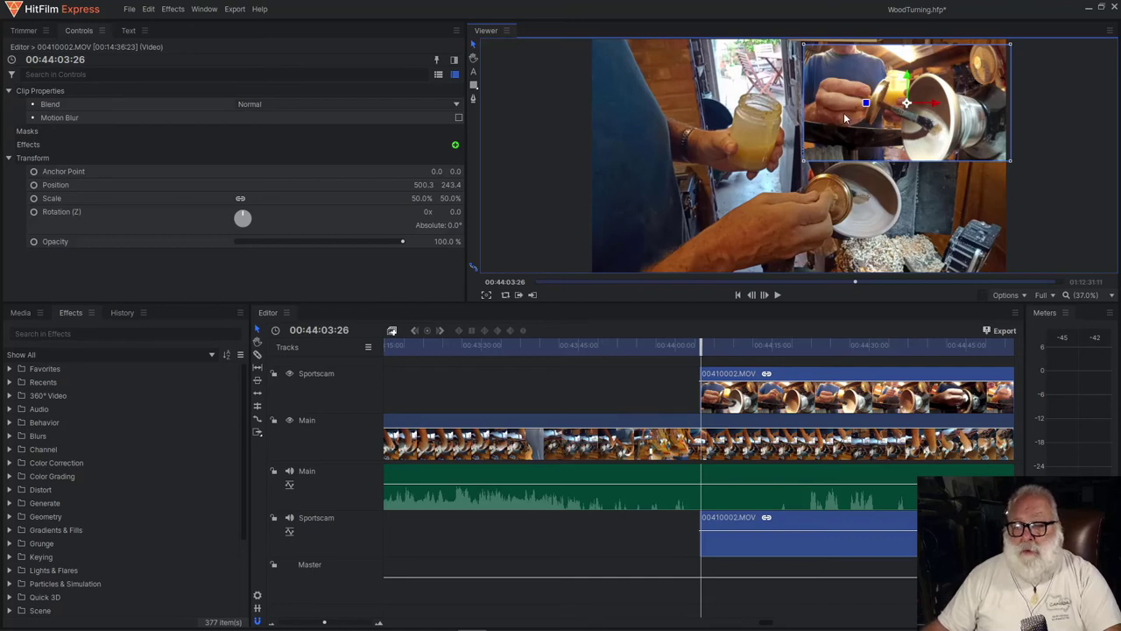
{"action": "key", "text": "Right"}
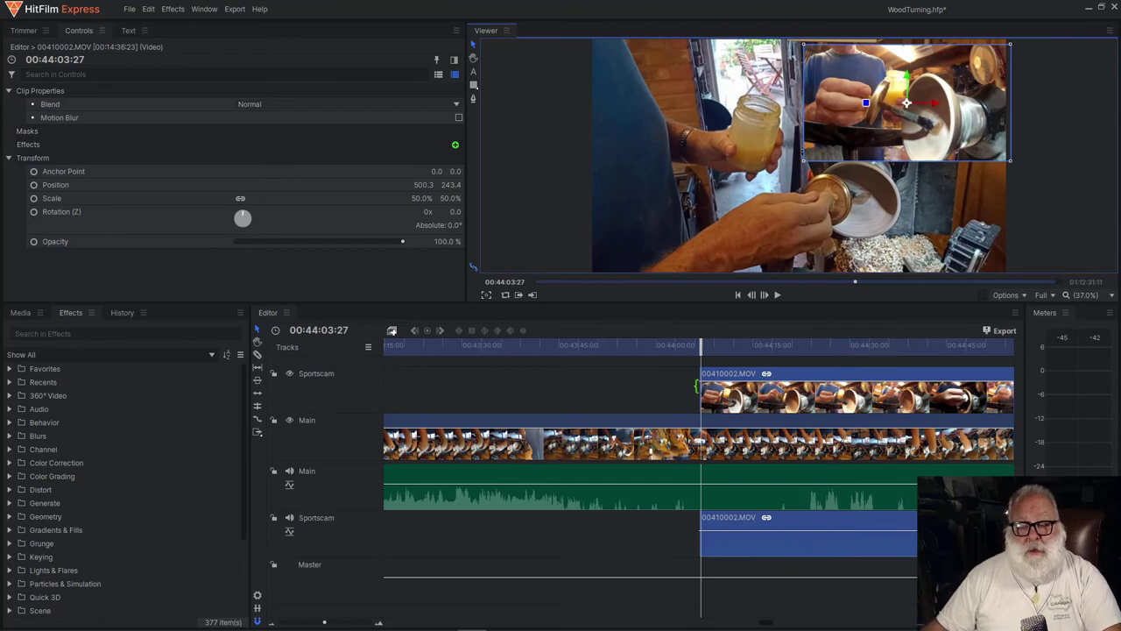
- Extend the 00410002.MOV clip's start back to the previous Sportscam clip and review the new start
{"action": "left_click_drag", "start_coordinate": [699, 386], "coordinate": [403, 393]}
{"action": "scroll", "coordinate": [444, 393], "scroll_direction": "down", "scroll_amount": 5}
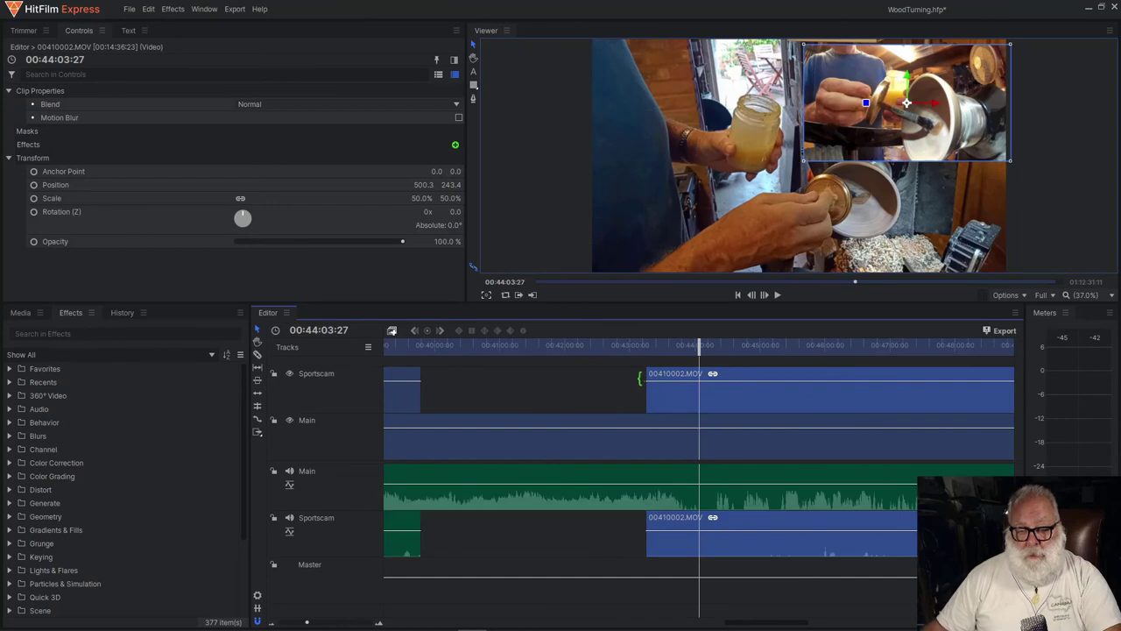
{"action": "left_click_drag", "start_coordinate": [646, 386], "coordinate": [478, 387]}
{"action": "scroll", "coordinate": [607, 391], "scroll_direction": "down", "scroll_amount": 3}
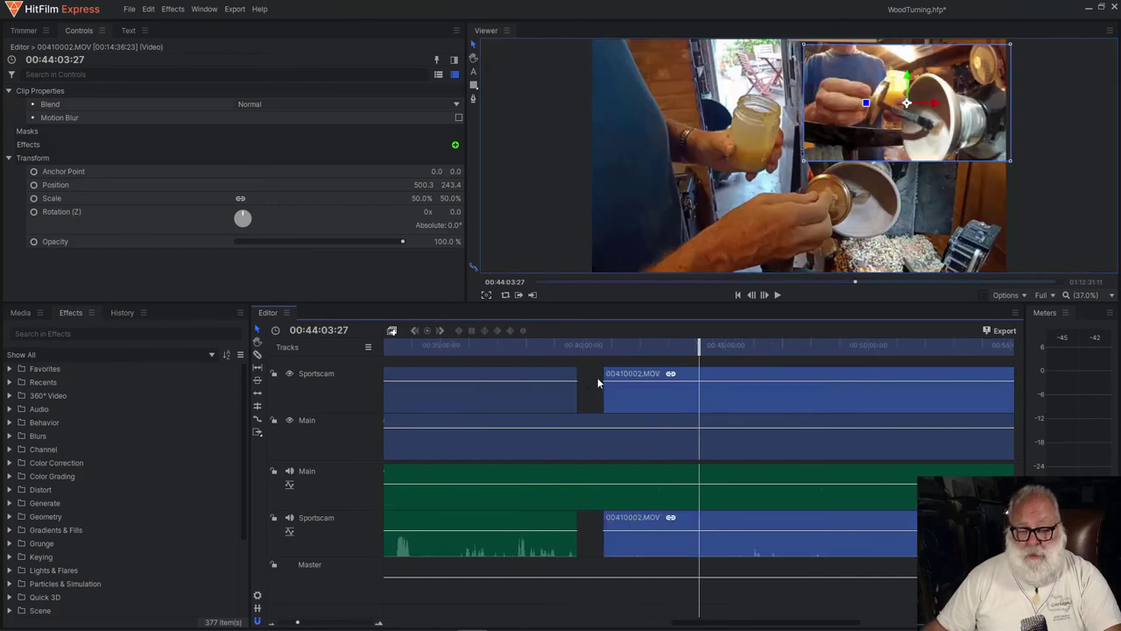
{"action": "left_click_drag", "start_coordinate": [607, 392], "coordinate": [579, 386]}
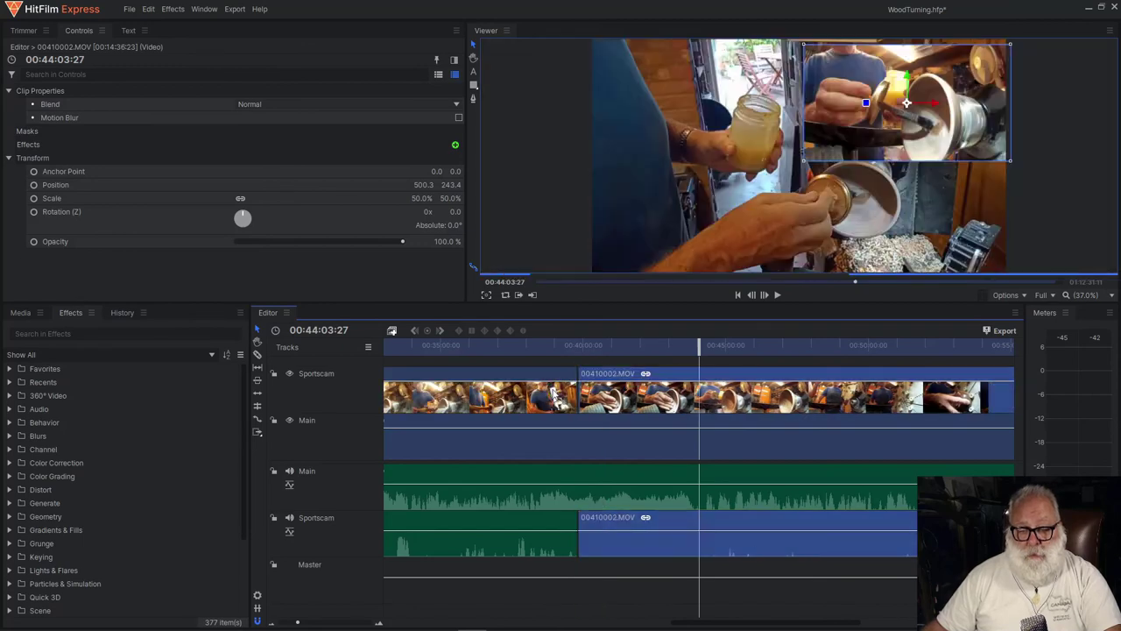
{"action": "left_click", "coordinate": [579, 350]}
{"action": "scroll", "coordinate": [563, 362], "scroll_direction": "up", "scroll_amount": 3}
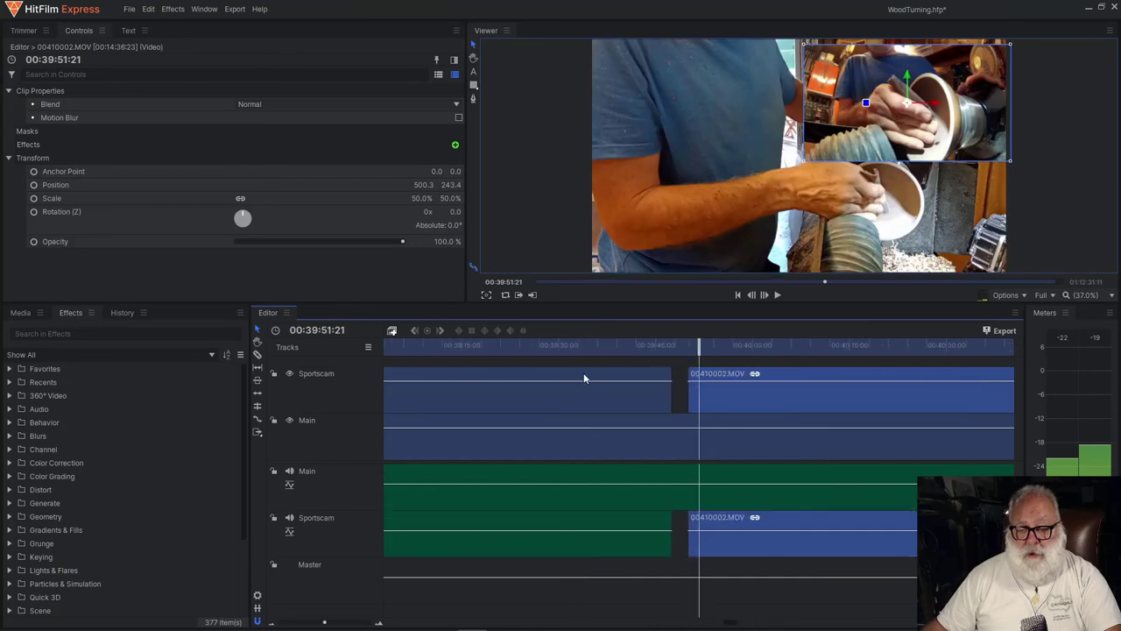
{"action": "left_click_drag", "start_coordinate": [699, 347], "coordinate": [658, 349]}
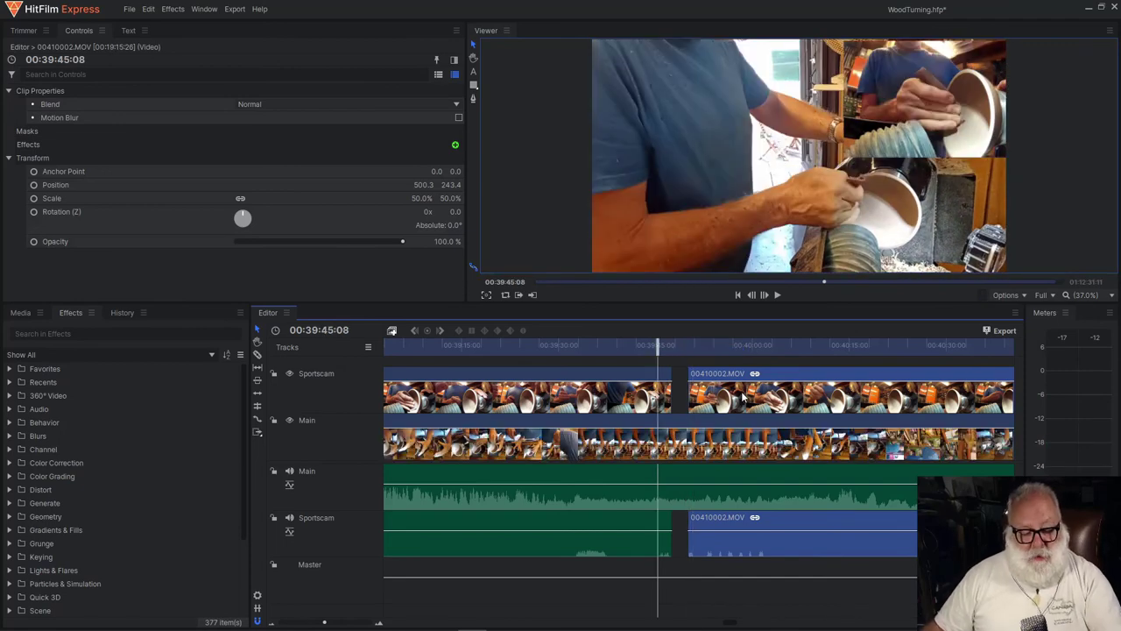